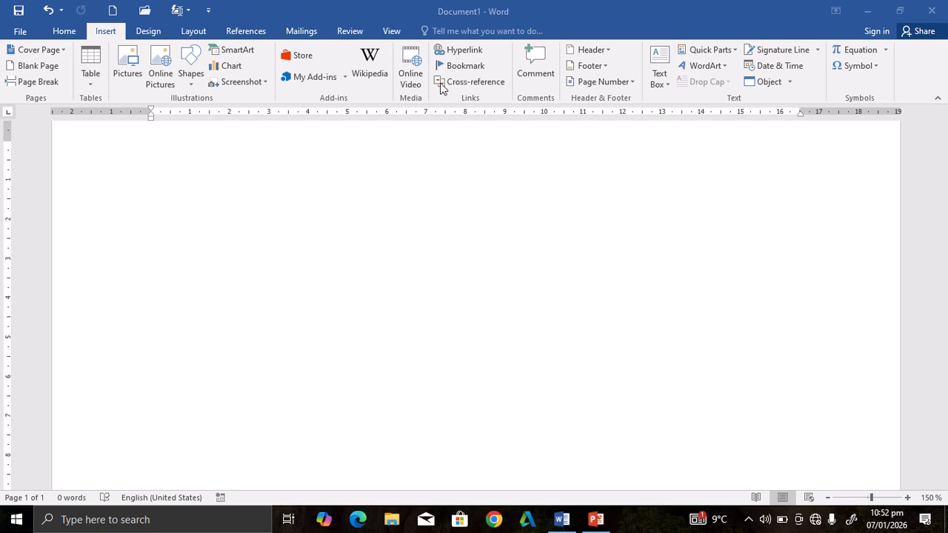
Enter the words "Hypertext" and "Hyperlink" on two separate lines of the blank document.
{"action": "left_click", "coordinate": [145, 190]}
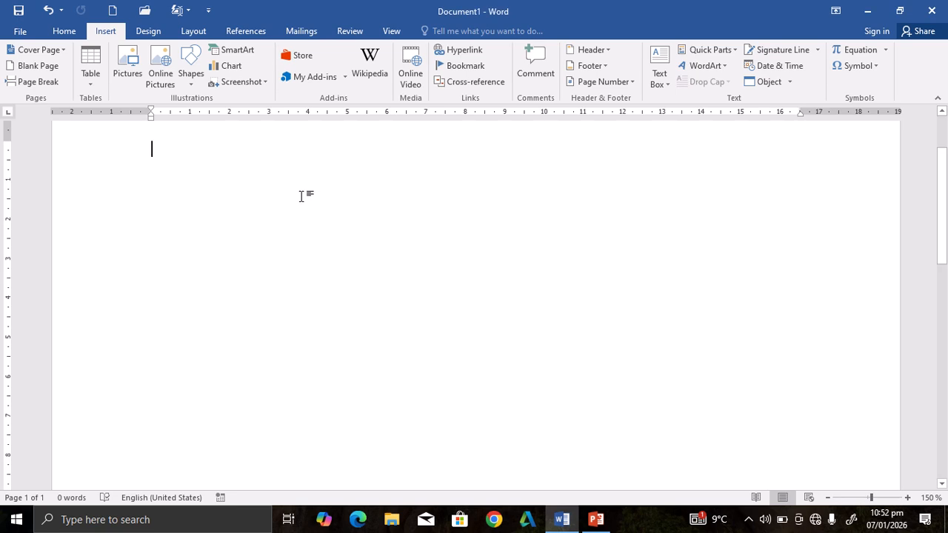
{"action": "type", "text": "hper"}
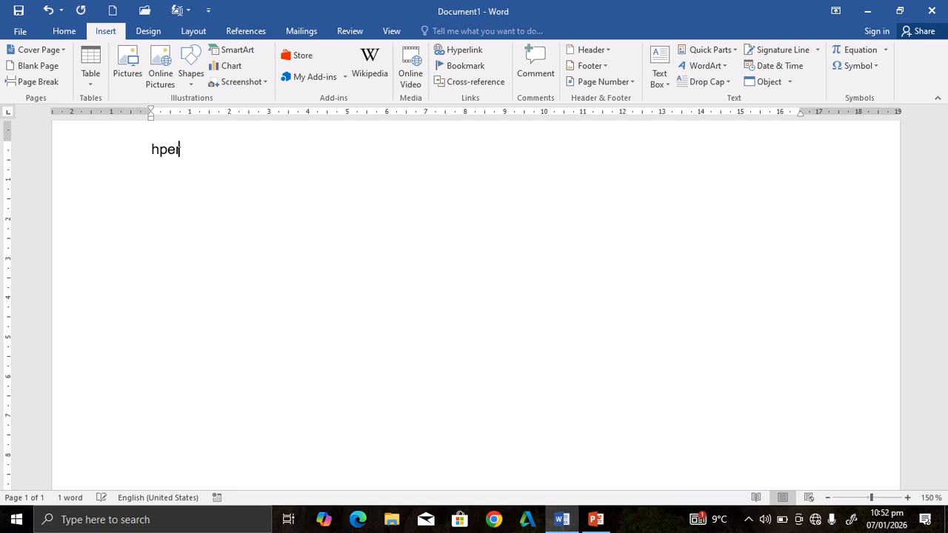
{"action": "key", "text": "BackSpace"}
{"action": "key", "text": "BackSpace"}
{"action": "key", "text": "BackSpace"}
{"action": "type", "text": "ypertext"}
{"action": "key", "text": "Return"}
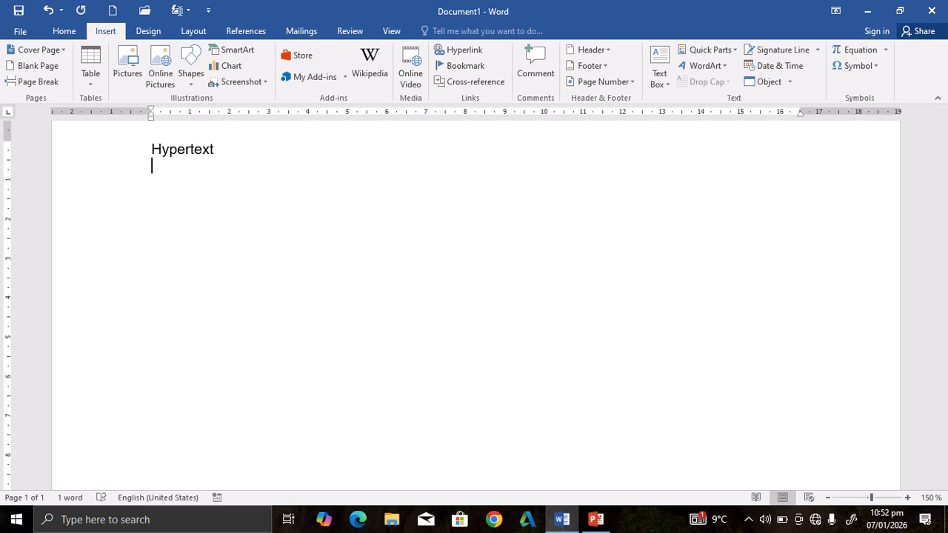
{"action": "type", "text": "hyper"}
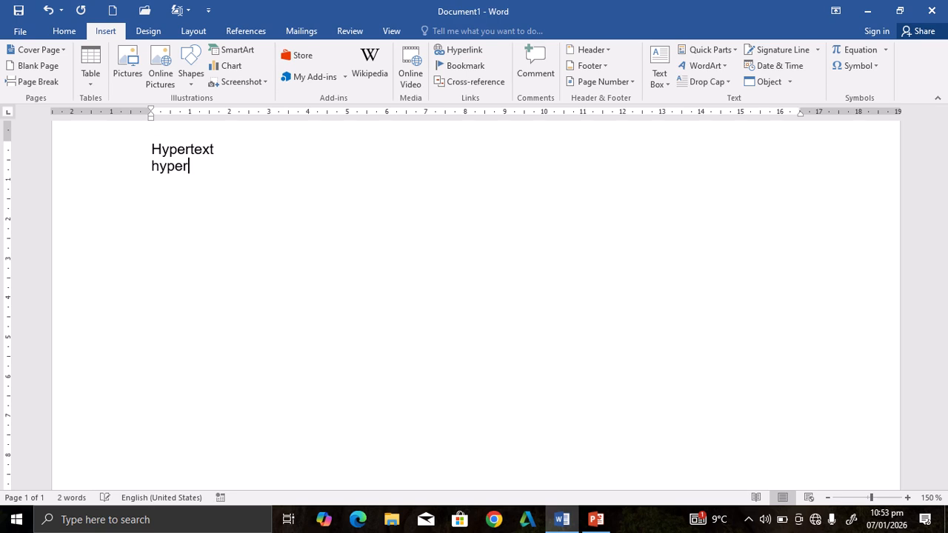
{"action": "type", "text": "link"}
{"action": "key", "text": "Return"}
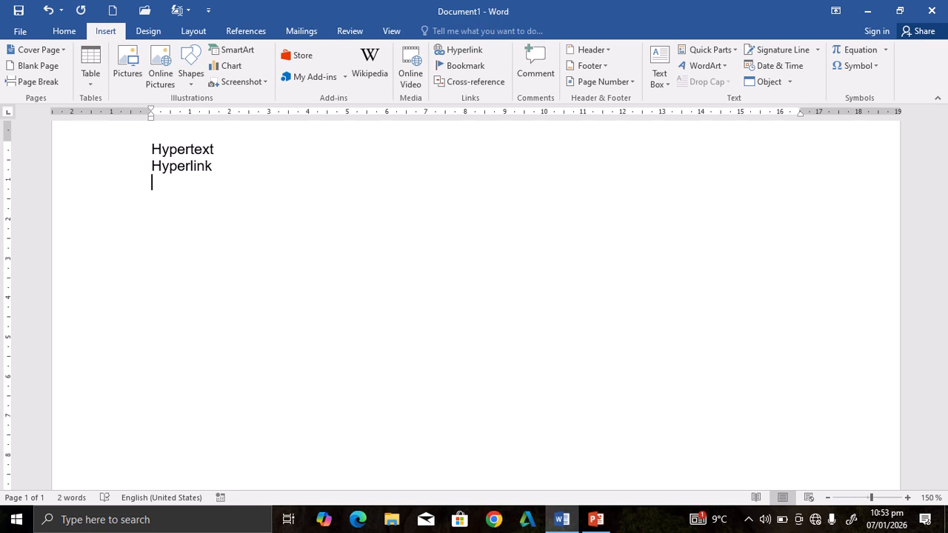
Generate one paragraph of sample text below "Hyperlink" with =rand(1) and highlight that paragraph.
{"action": "type", "text": "=rand"}
{"action": "type", "text": "(1)"}
{"action": "key", "text": "Left"}
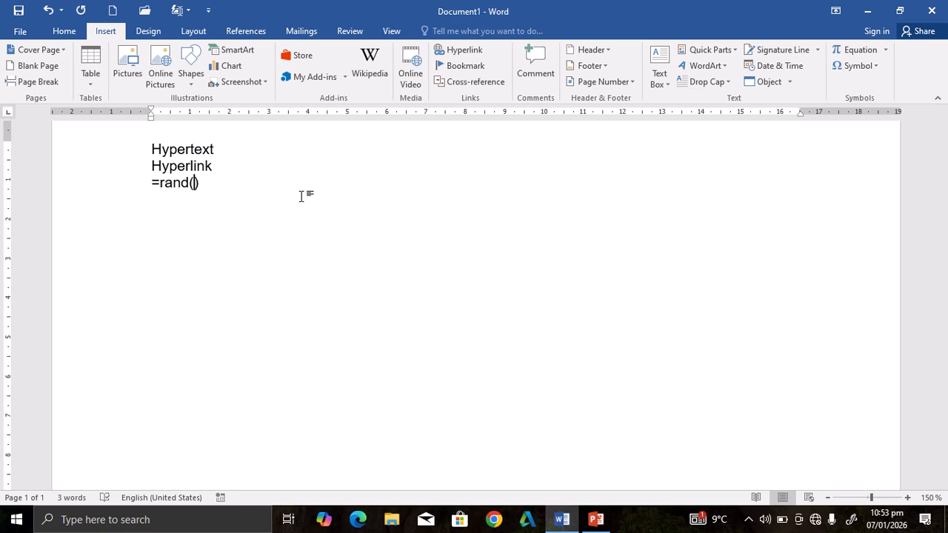
{"action": "type", "text": "1"}
{"action": "key", "text": "Right"}
{"action": "key", "text": "Return"}
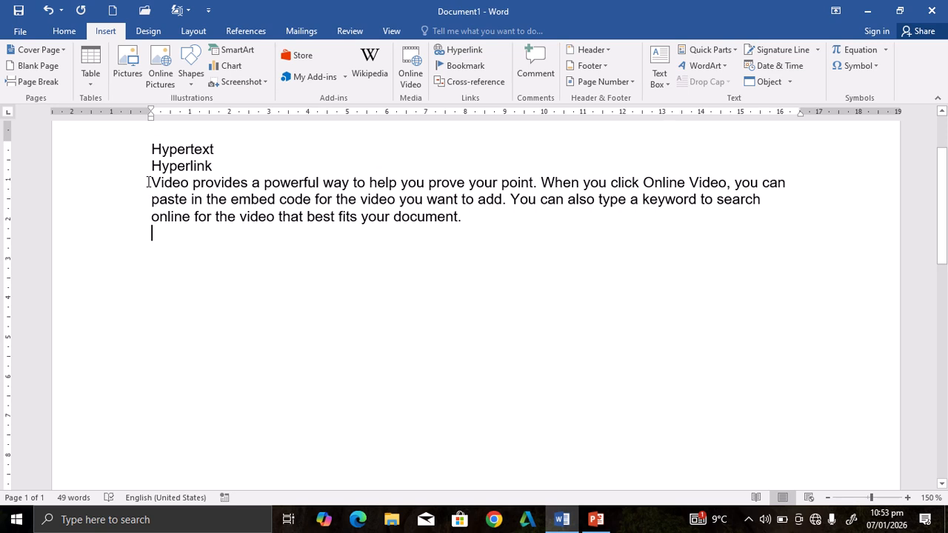
{"action": "left_click_drag", "start_coordinate": [146, 183], "coordinate": [572, 256]}
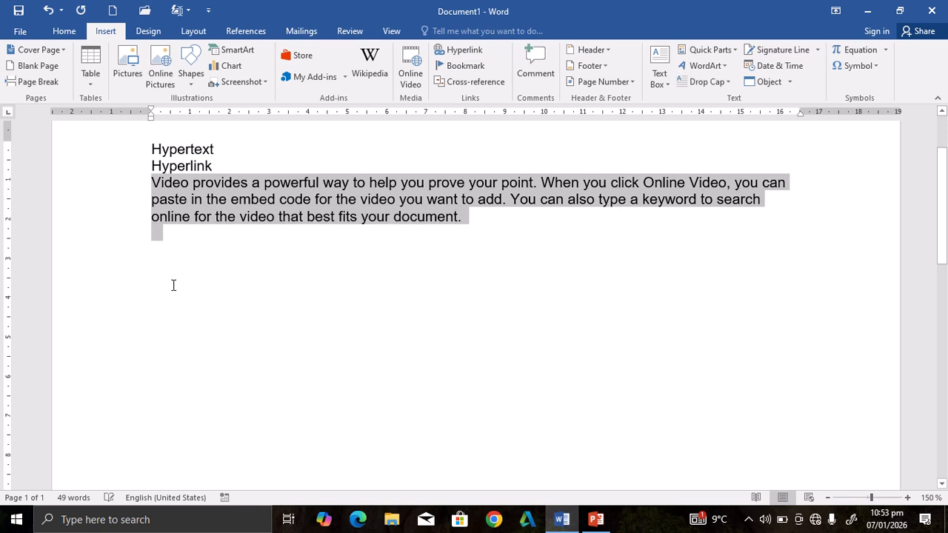
{"action": "left_click", "coordinate": [173, 252]}
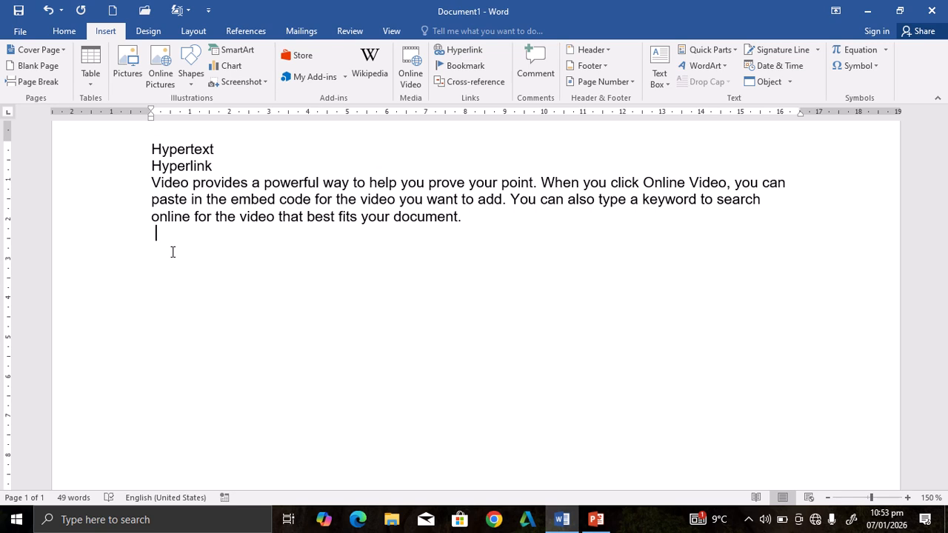
{"action": "type", "text": "www.pk.com"}
{"action": "key", "text": "Return"}
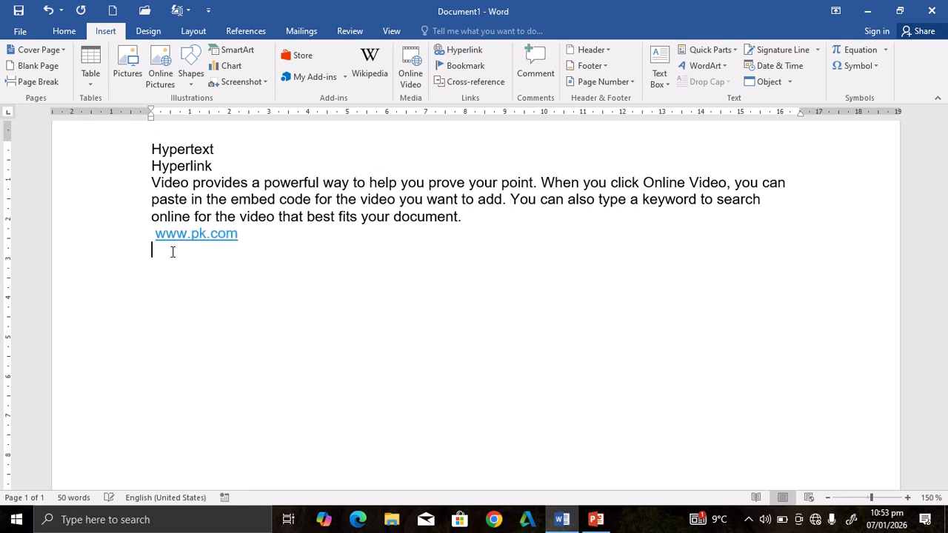
{"action": "scroll", "coordinate": [172, 252], "scroll_direction": "up", "scroll_amount": 7, "text": "ctrl"}
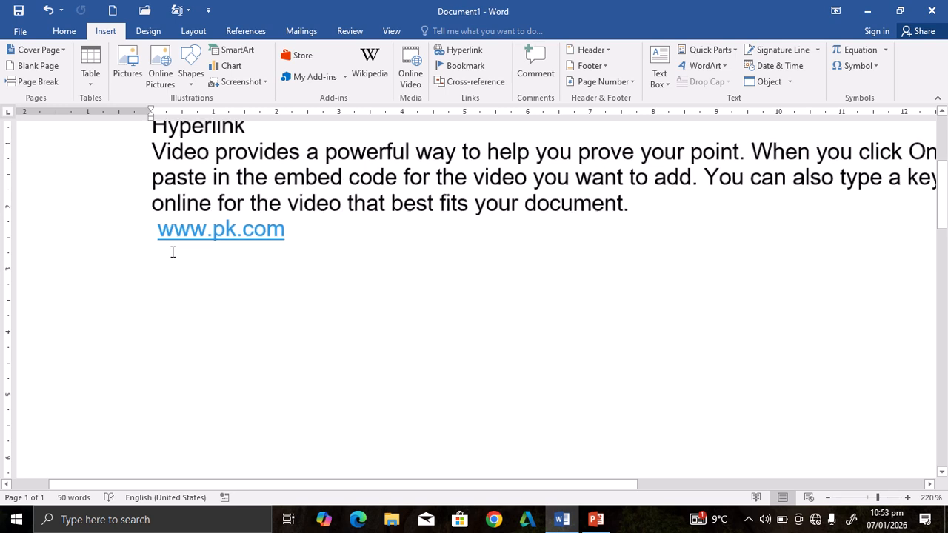
{"action": "scroll", "coordinate": [173, 252], "scroll_direction": "down", "scroll_amount": 4, "text": "ctrl"}
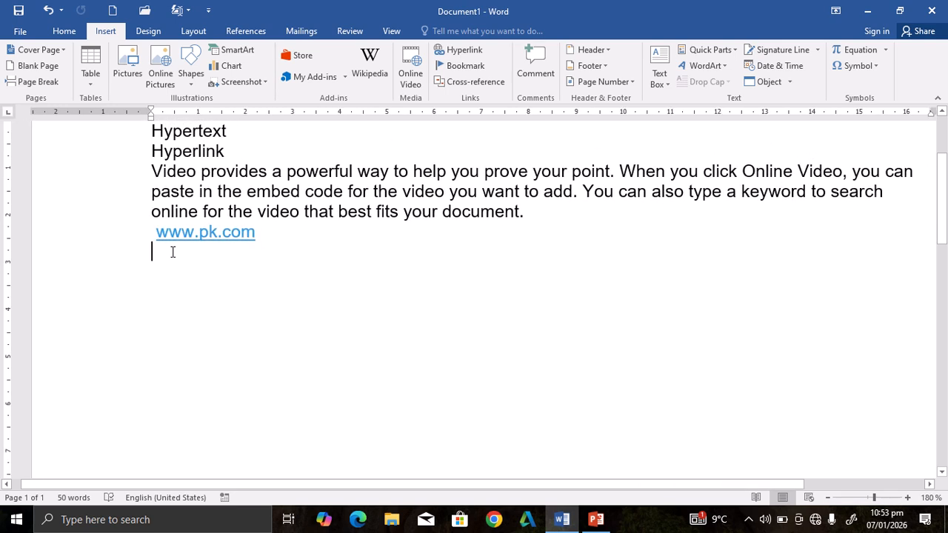
{"action": "left_click_drag", "start_coordinate": [231, 133], "coordinate": [144, 136]}
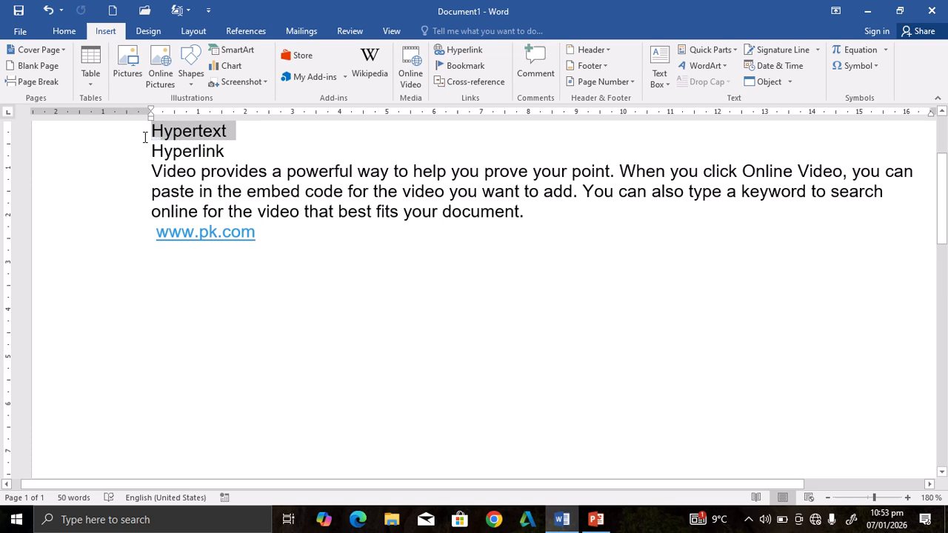
{"action": "left_click", "coordinate": [278, 243]}
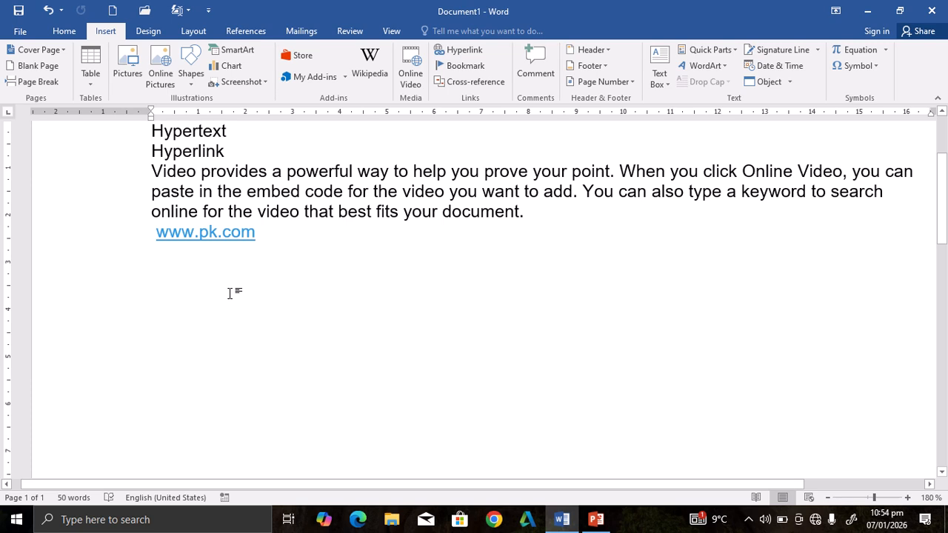
Insert a hyperlink to the existing file Database1 in the Documents folder at the end of the sample paragraph.
{"action": "left_click", "coordinate": [525, 214]}
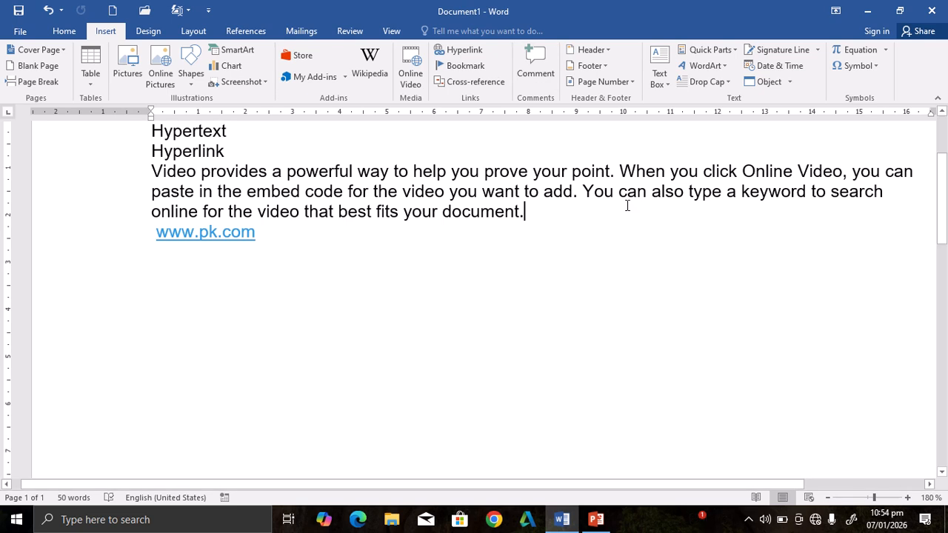
{"action": "left_click", "coordinate": [477, 191]}
{"action": "left_click", "coordinate": [532, 207]}
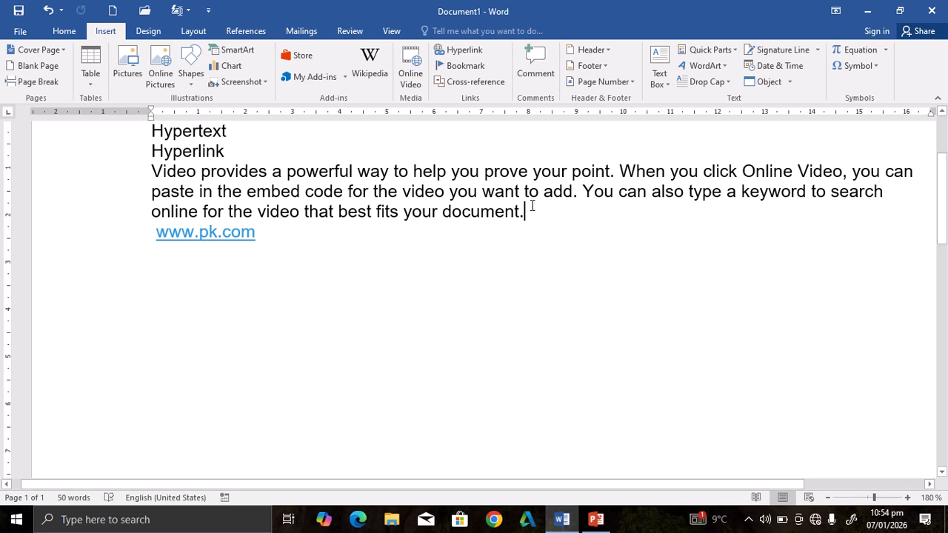
{"action": "left_click", "coordinate": [470, 52]}
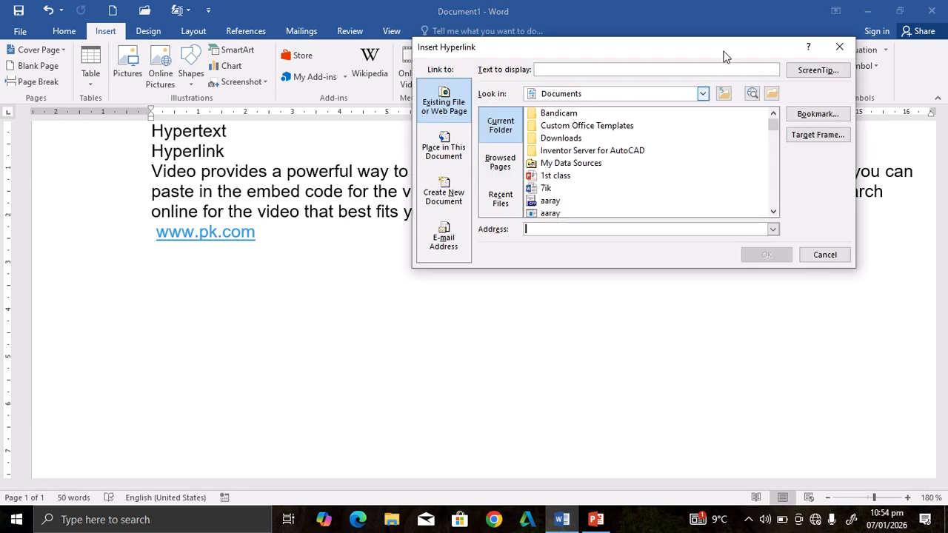
{"action": "left_click_drag", "start_coordinate": [631, 41], "coordinate": [593, 42]}
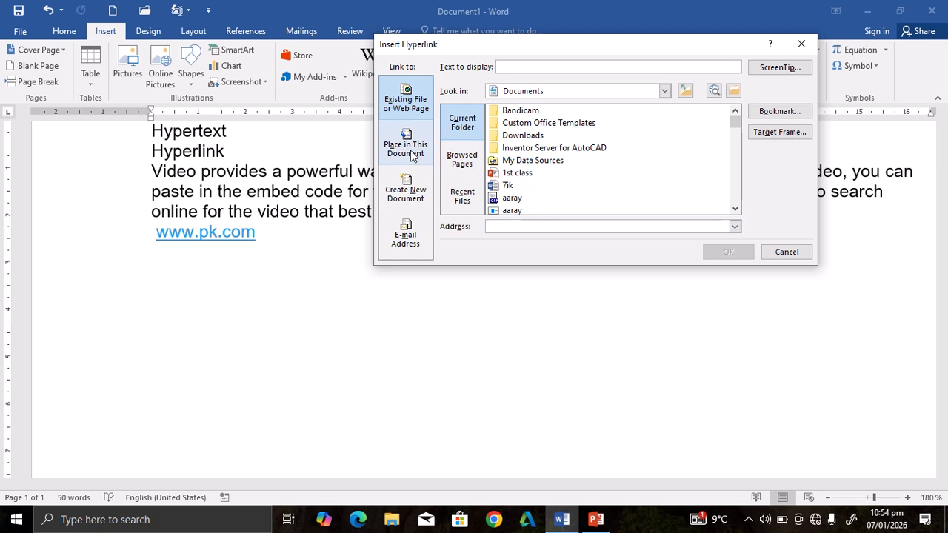
{"action": "left_click", "coordinate": [406, 233]}
{"action": "left_click", "coordinate": [406, 191]}
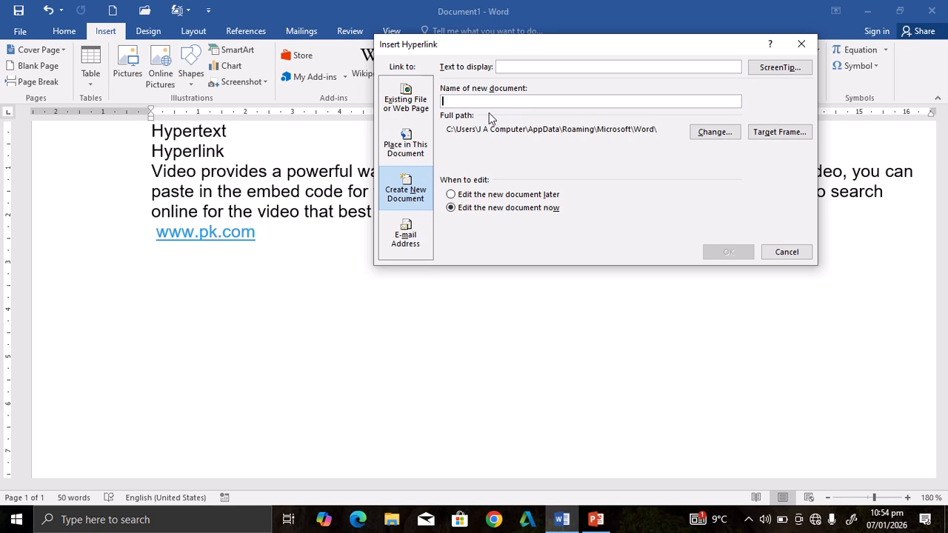
{"action": "left_click", "coordinate": [404, 148]}
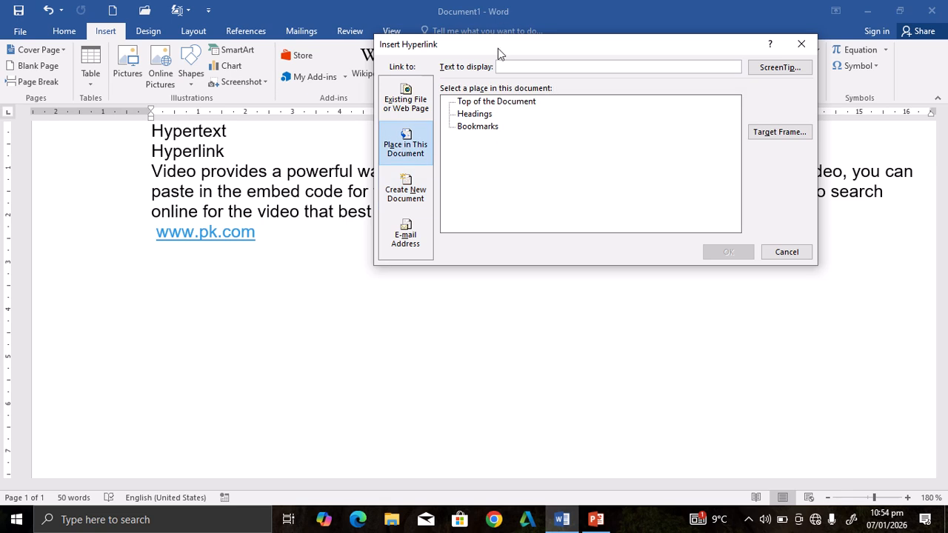
{"action": "left_click", "coordinate": [409, 108]}
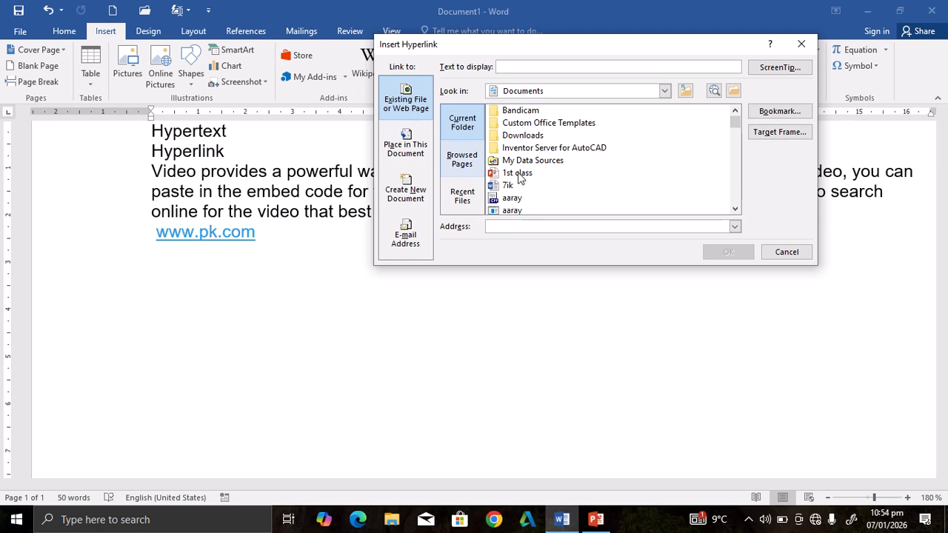
{"action": "left_click_drag", "start_coordinate": [735, 122], "coordinate": [736, 145]}
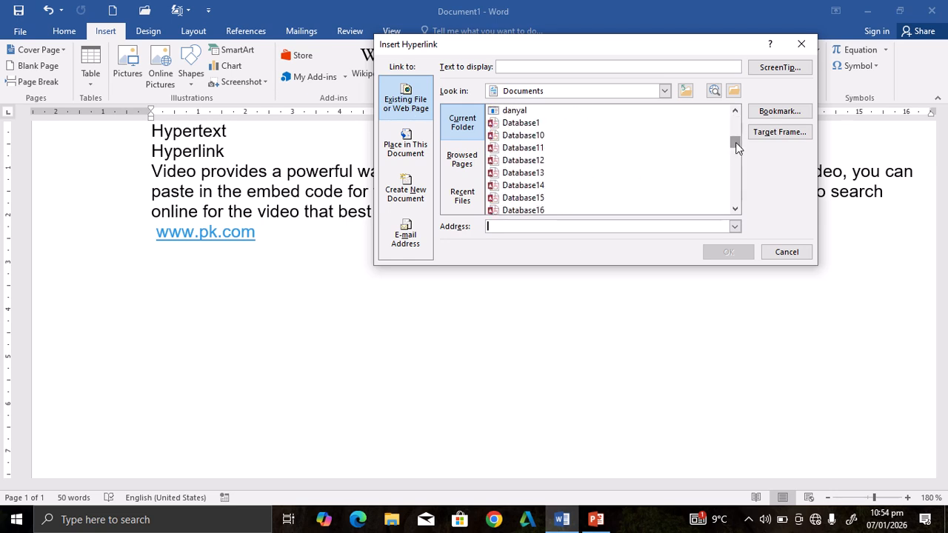
{"action": "left_click", "coordinate": [548, 123]}
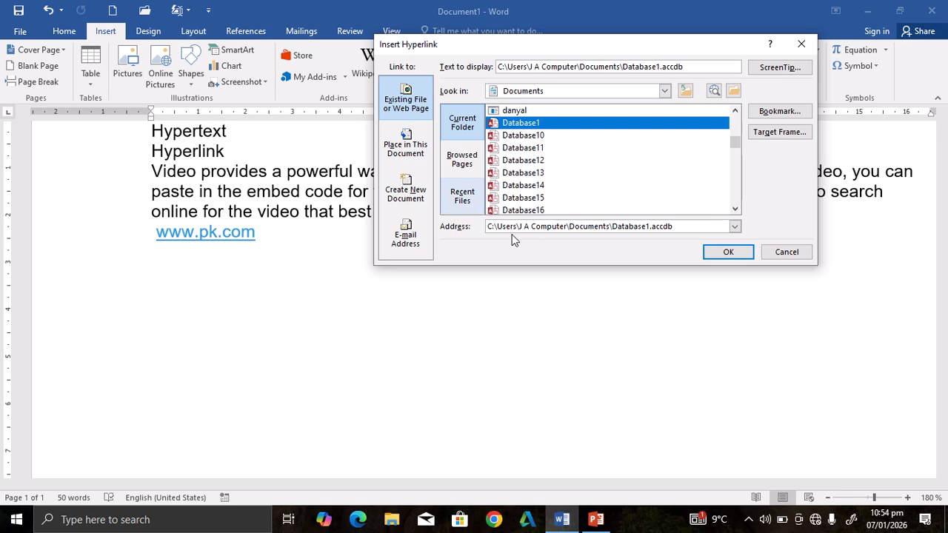
{"action": "left_click", "coordinate": [739, 254]}
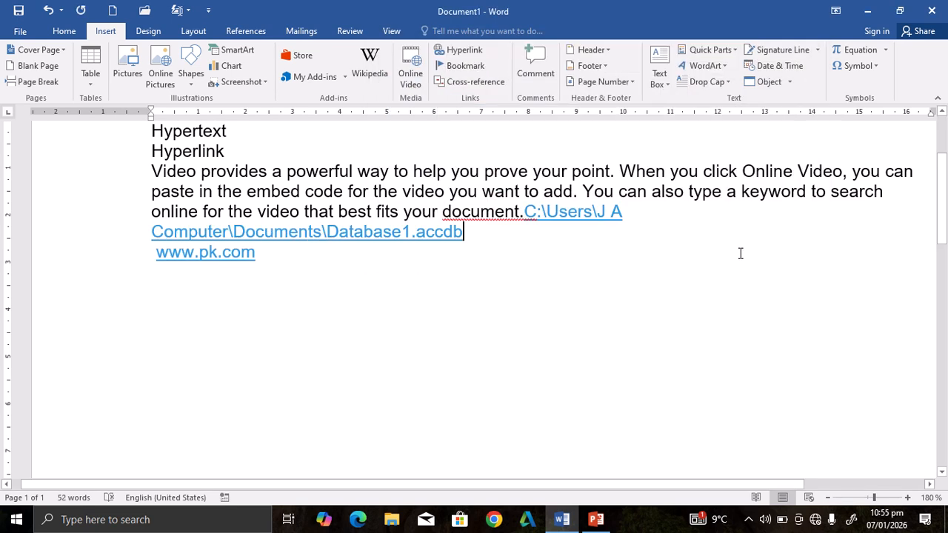
Delete the entire contents of the document, including the sample text and both links.
{"action": "left_click_drag", "start_coordinate": [526, 211], "coordinate": [599, 229]}
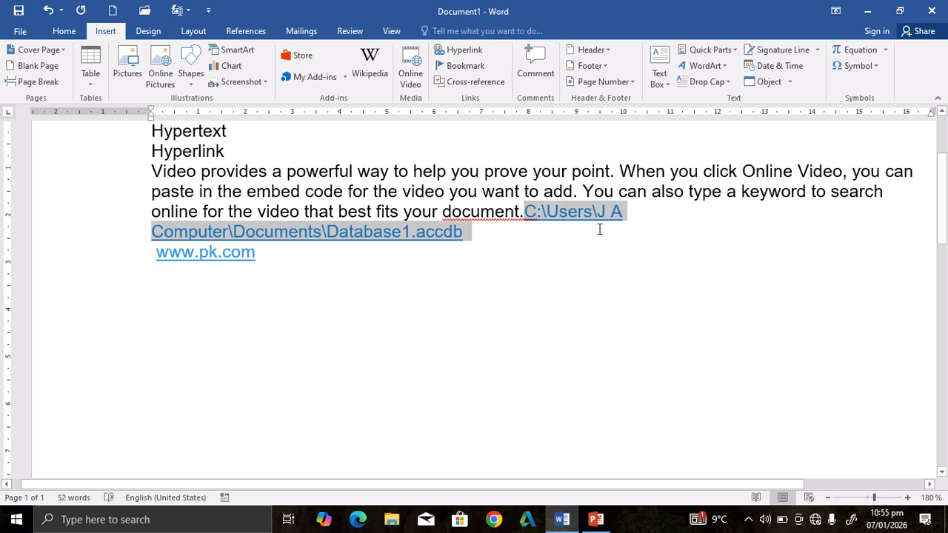
{"action": "left_click", "coordinate": [464, 240]}
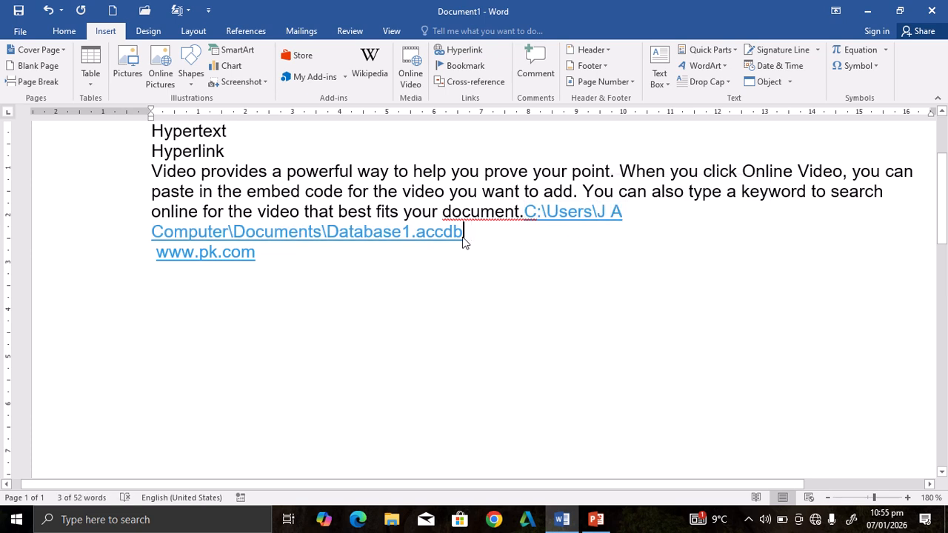
{"action": "left_click", "coordinate": [261, 259]}
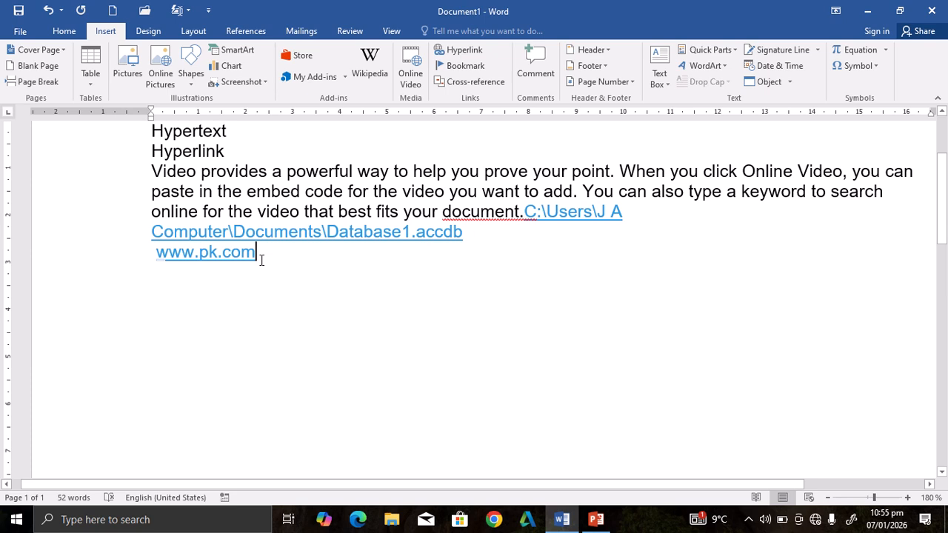
{"action": "key", "text": "Return"}
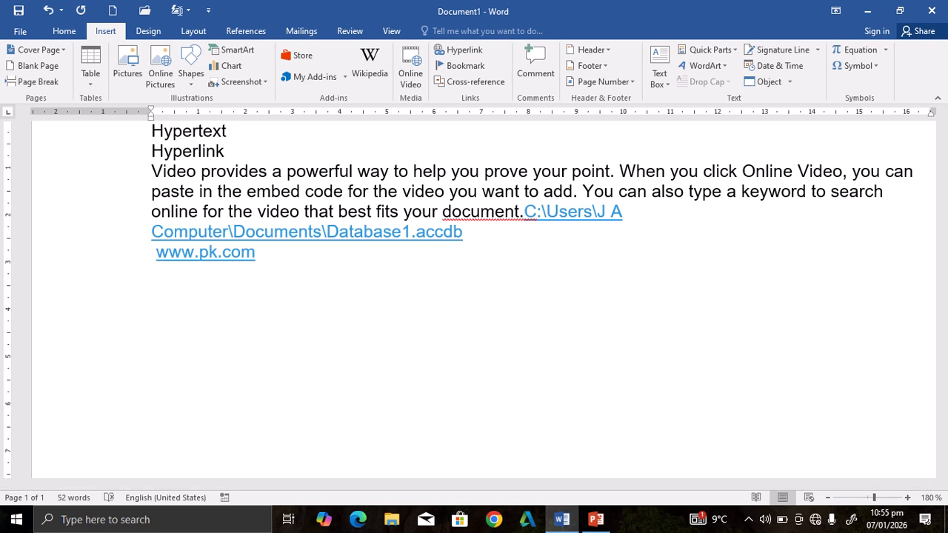
{"action": "key", "text": "ctrl+a"}
{"action": "key", "text": "Delete"}
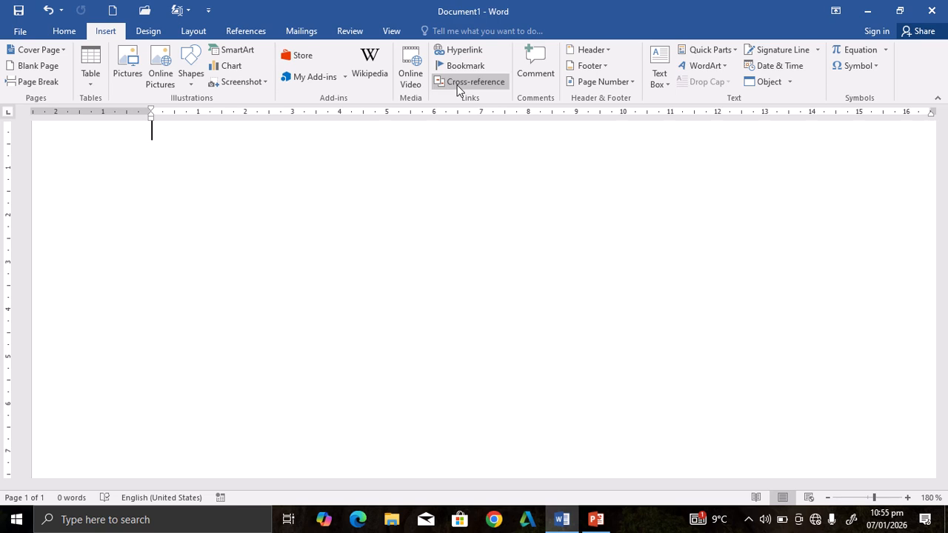
Generate 15 paragraphs of sample text in the empty document with =rand(15).
{"action": "type", "text": "=rand()"}
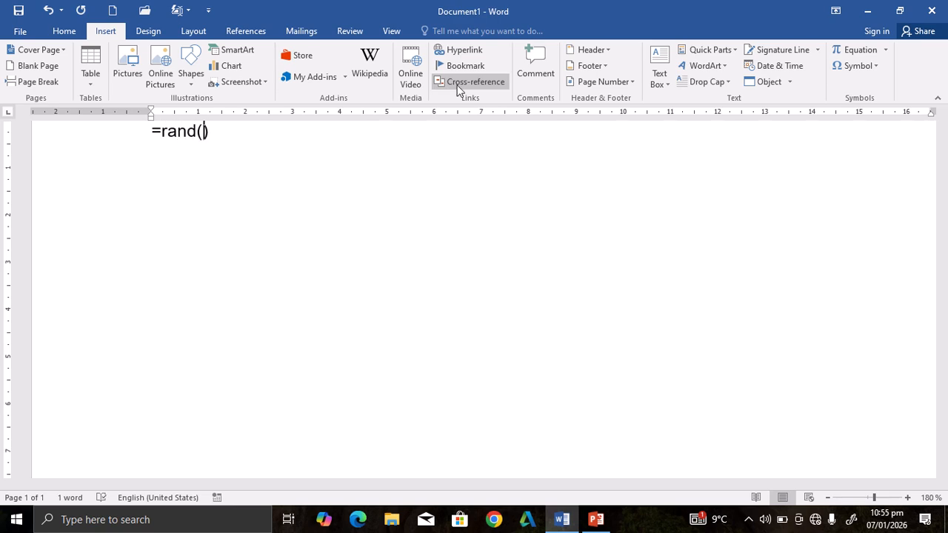
{"action": "type", "text": "15"}
{"action": "key", "text": "End"}
{"action": "key", "text": "Return"}
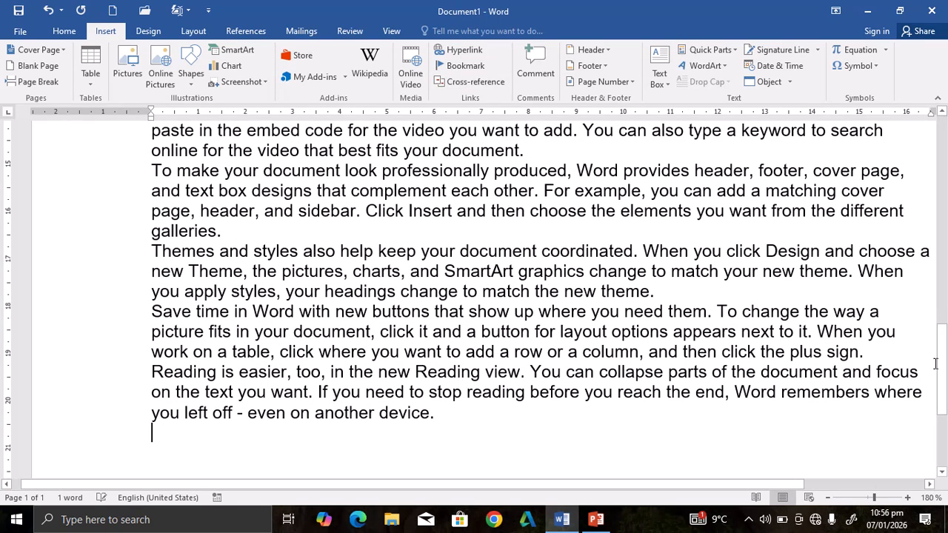
Bookmark the word "device." at the end of the first "Reading is easier" paragraph with the name firstday.
{"action": "left_click_drag", "start_coordinate": [940, 363], "coordinate": [945, 213]}
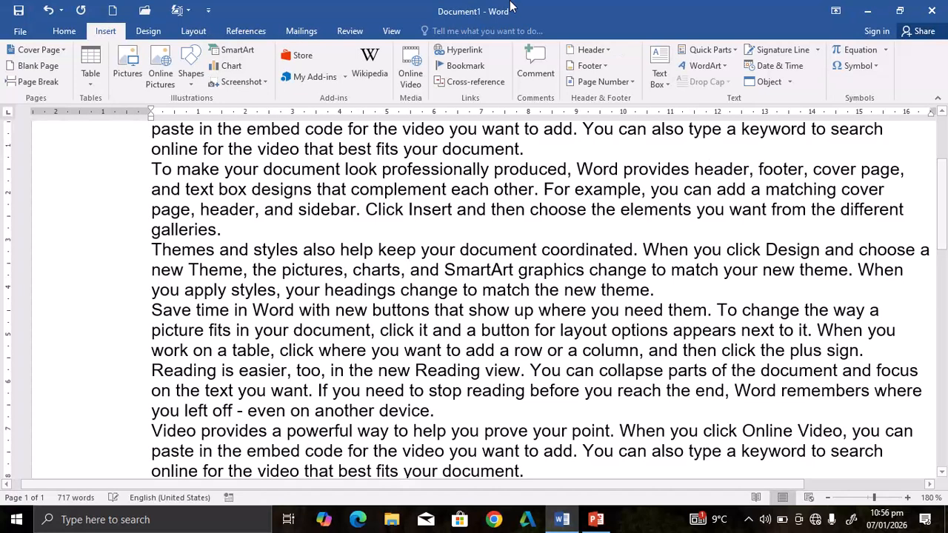
{"action": "mouse_move", "coordinate": [510, 4]}
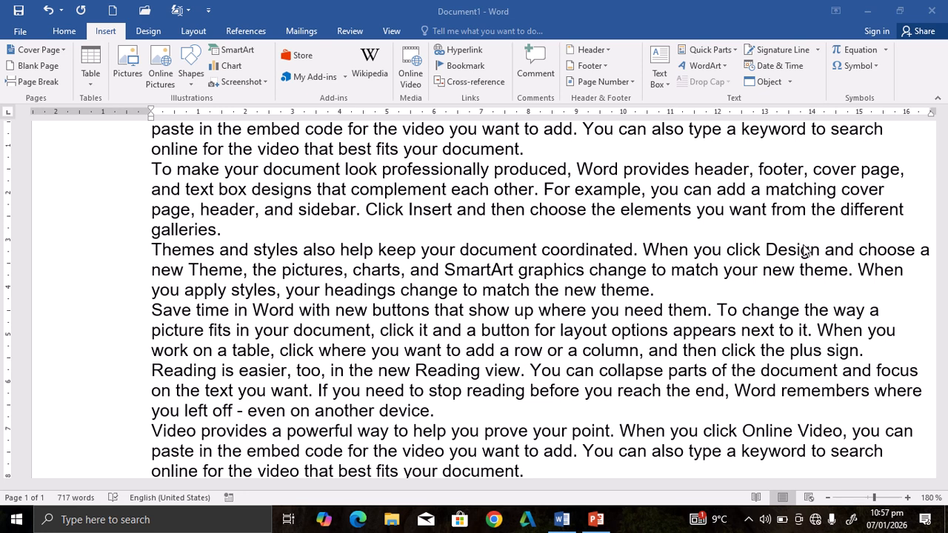
{"action": "left_click", "coordinate": [435, 413]}
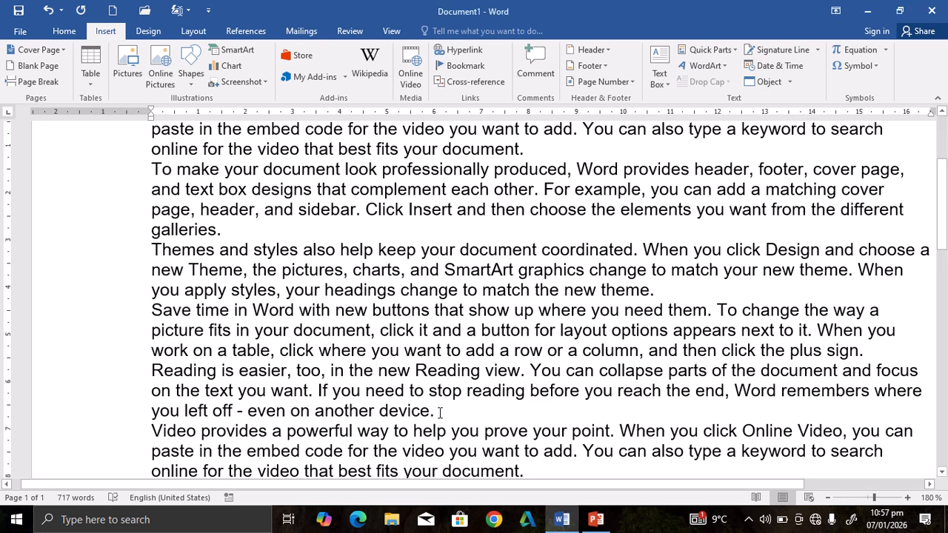
{"action": "left_click_drag", "start_coordinate": [439, 413], "coordinate": [378, 412]}
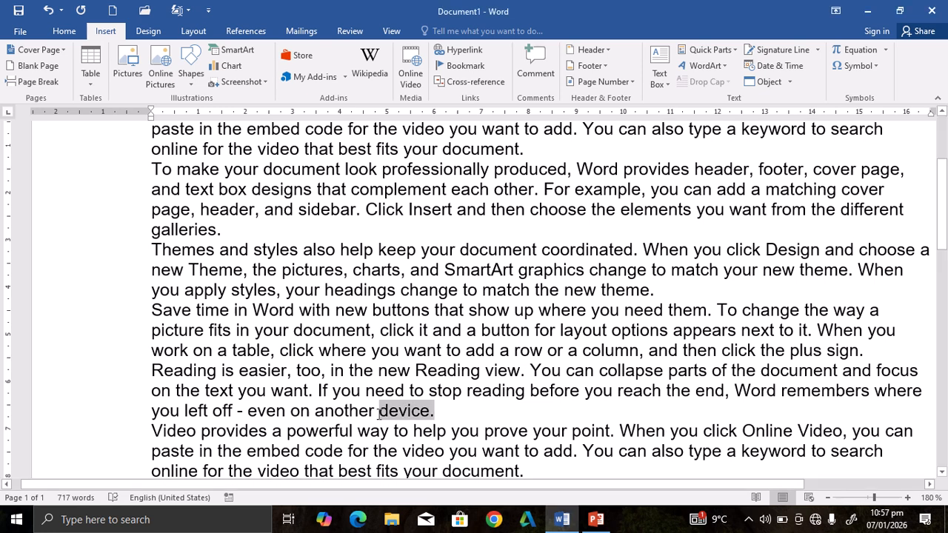
{"action": "left_click", "coordinate": [453, 66]}
{"action": "mouse_move", "coordinate": [447, 6]}
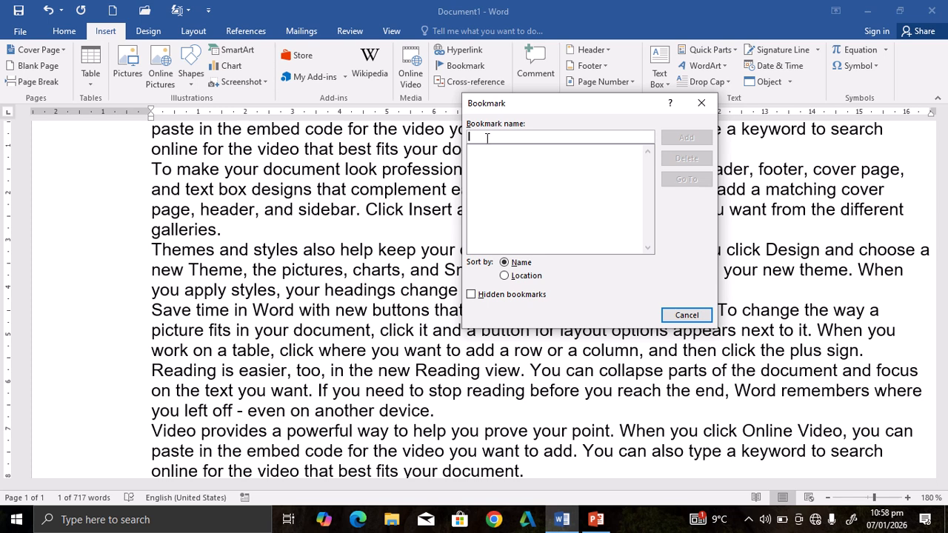
{"action": "type", "text": "f"}
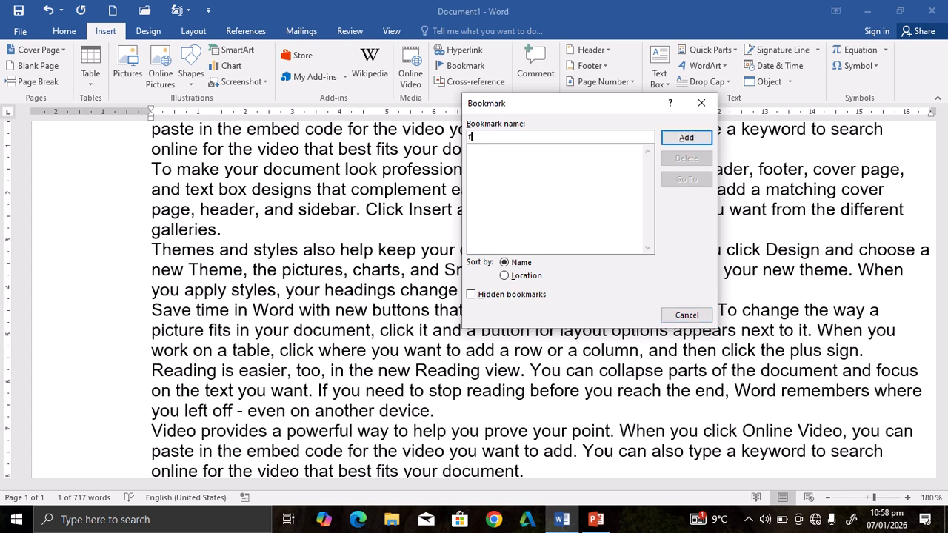
{"action": "type", "text": "irstday"}
{"action": "left_click", "coordinate": [702, 139]}
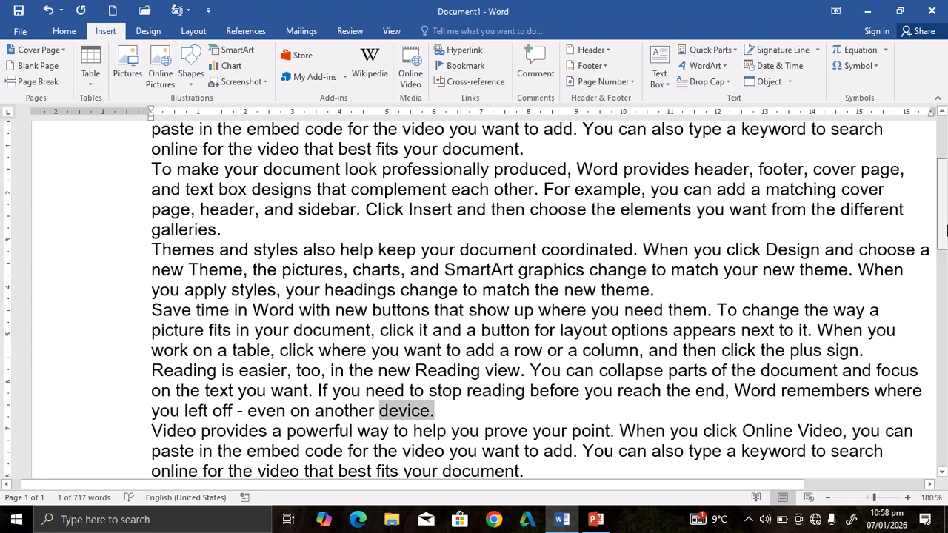
Bookmark "theme." at the end of the "Themes and styles" paragraph in the middle of the document as secondday.
{"action": "left_click_drag", "start_coordinate": [941, 237], "coordinate": [943, 320]}
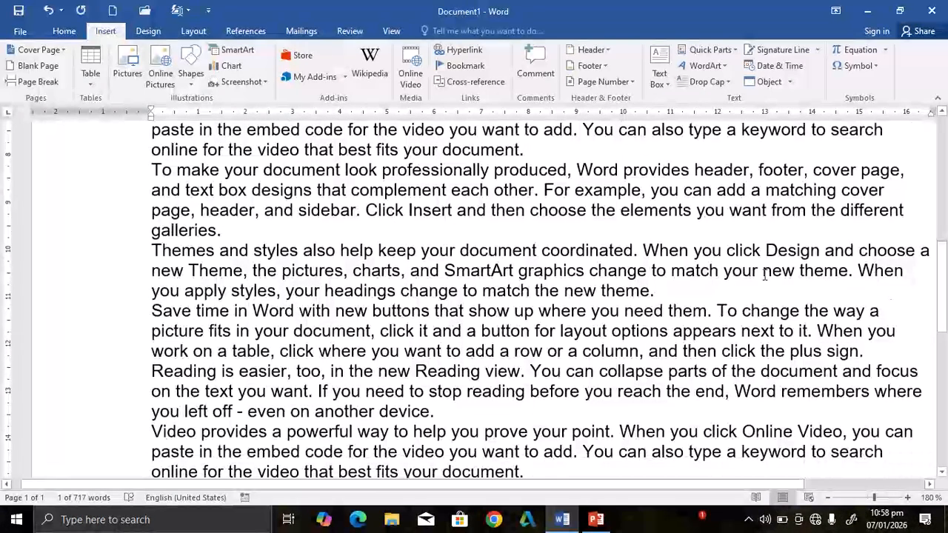
{"action": "left_click_drag", "start_coordinate": [659, 292], "coordinate": [600, 291]}
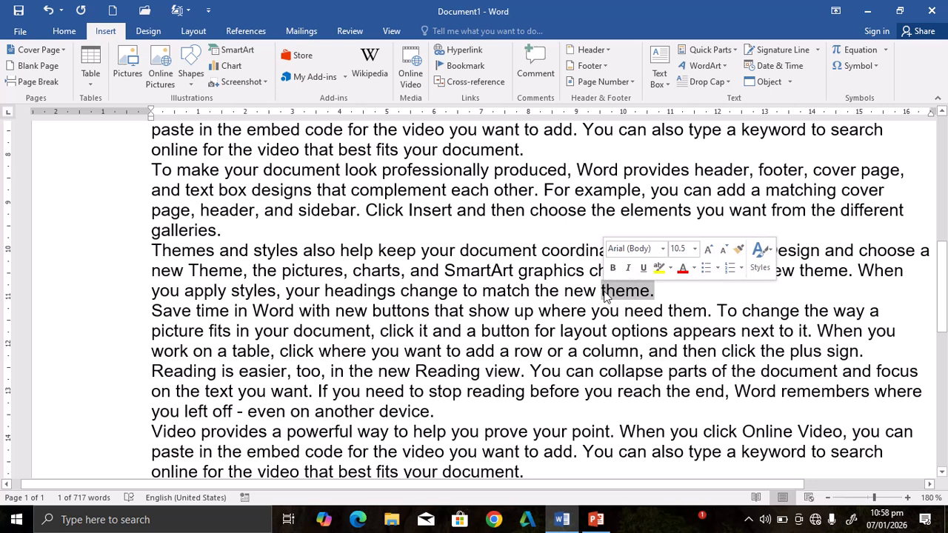
{"action": "left_click", "coordinate": [466, 67]}
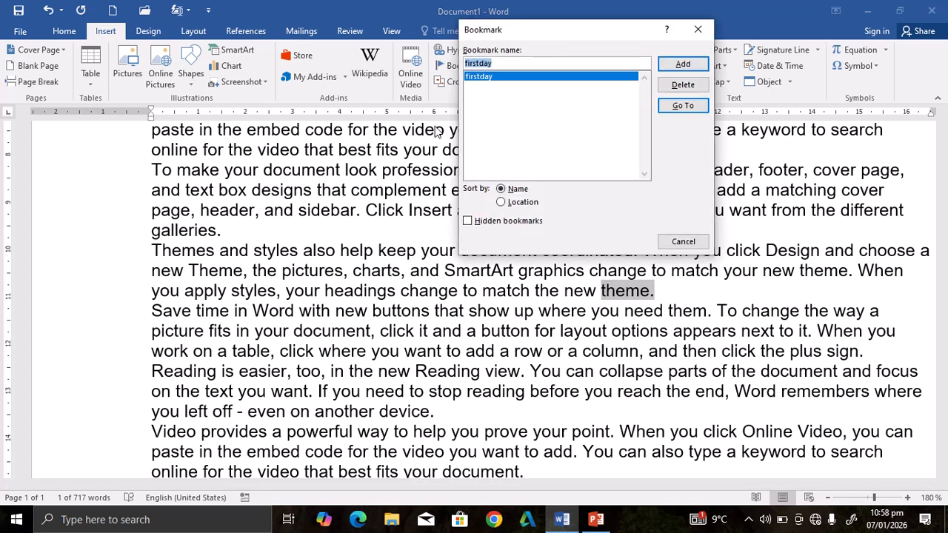
{"action": "key", "text": "BackSpace"}
{"action": "type", "text": "s"}
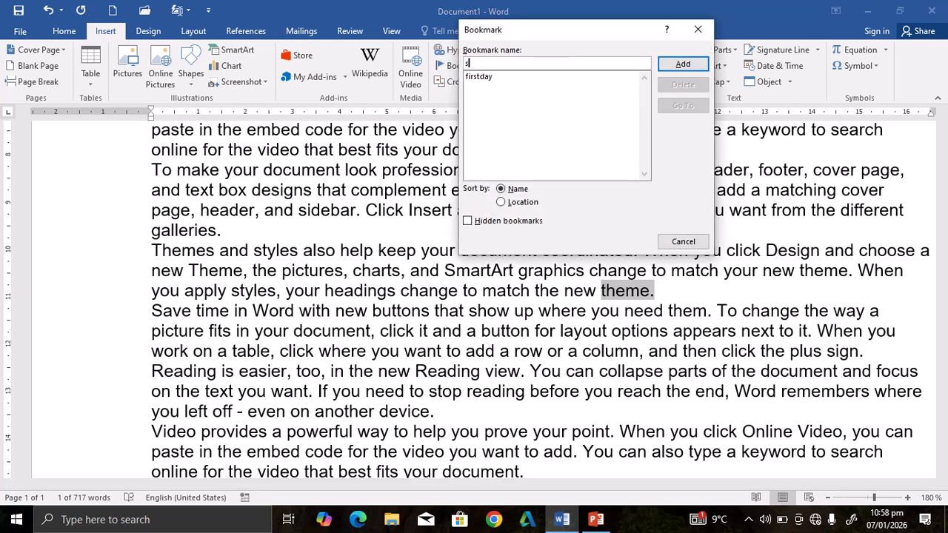
{"action": "type", "text": "econdday"}
{"action": "left_click", "coordinate": [676, 63]}
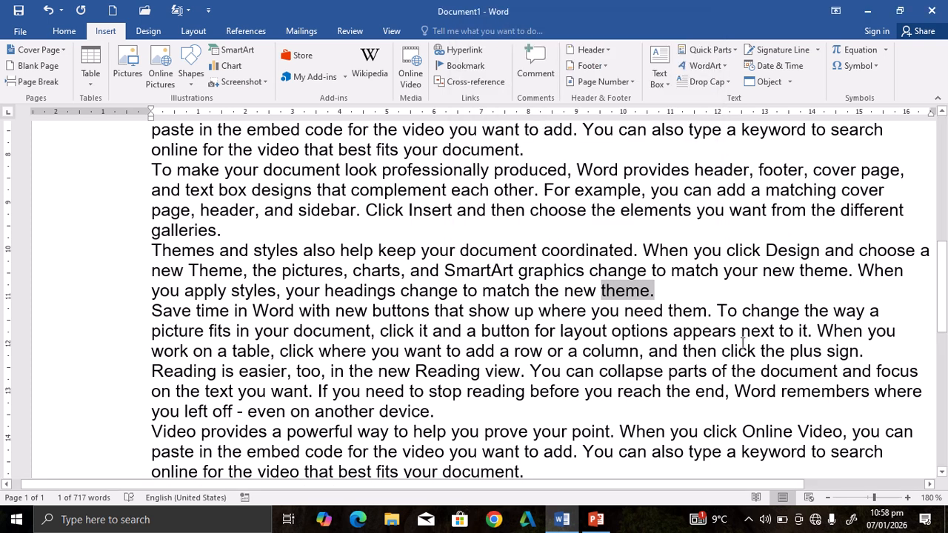
Bookmark the word "device." at the end of the document's last paragraph with the name thirdday.
{"action": "left_click_drag", "start_coordinate": [945, 280], "coordinate": [945, 379]}
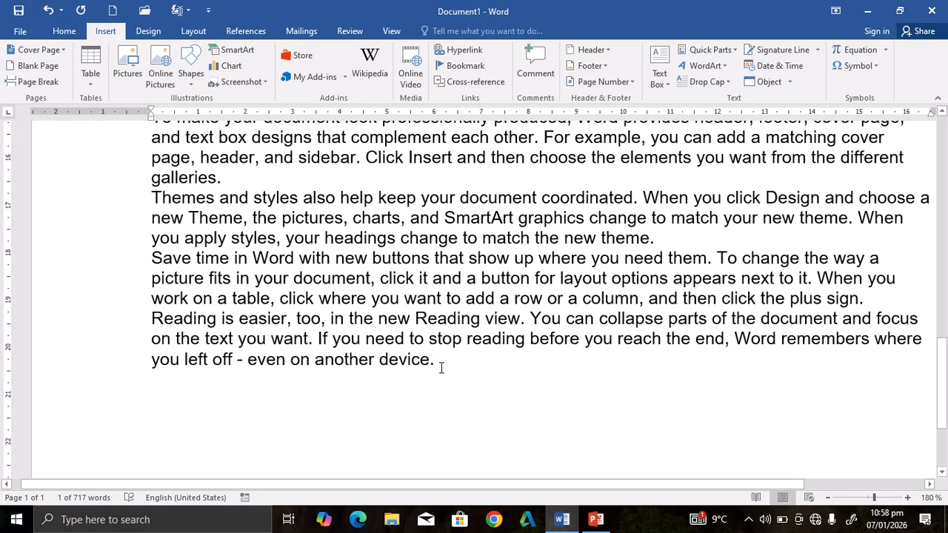
{"action": "left_click_drag", "start_coordinate": [440, 366], "coordinate": [379, 361]}
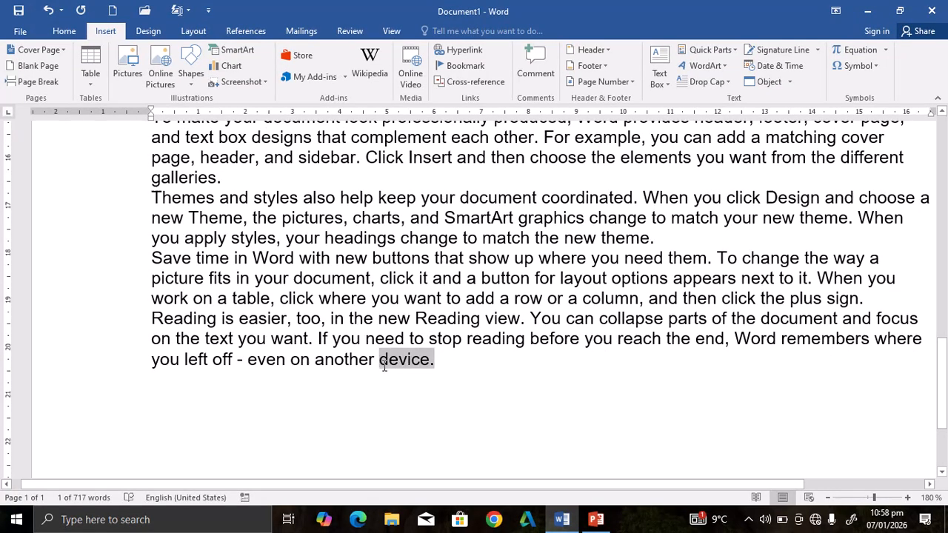
{"action": "left_click", "coordinate": [457, 69]}
{"action": "key", "text": "BackSpace"}
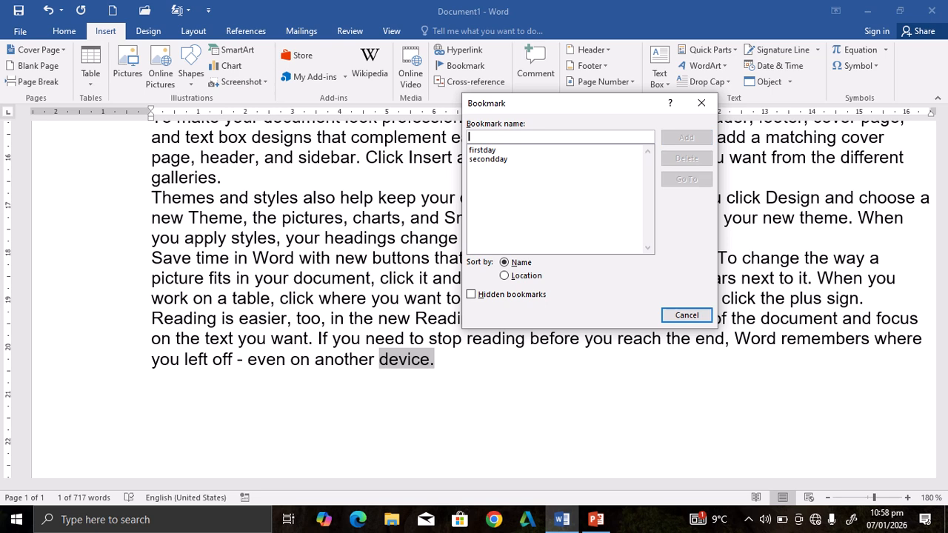
{"action": "type", "text": "thirdd"}
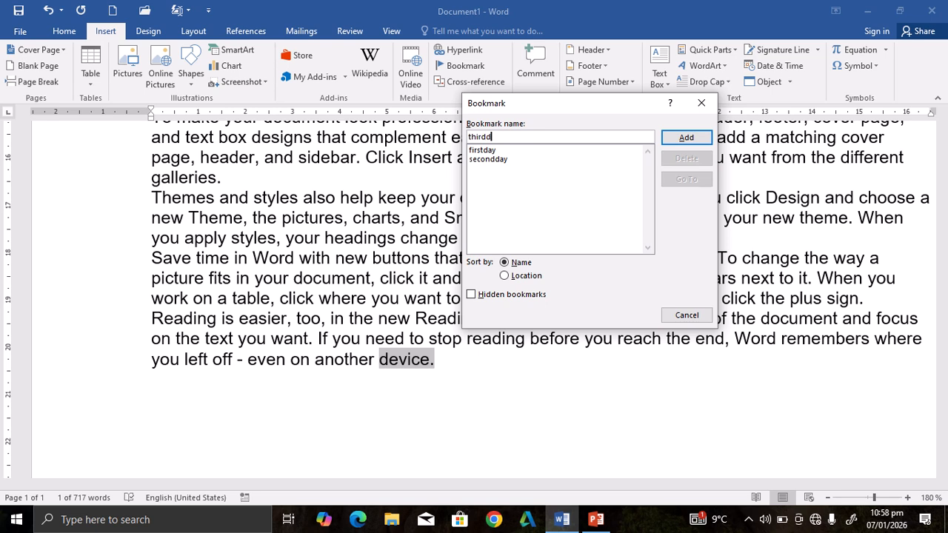
{"action": "type", "text": "ay"}
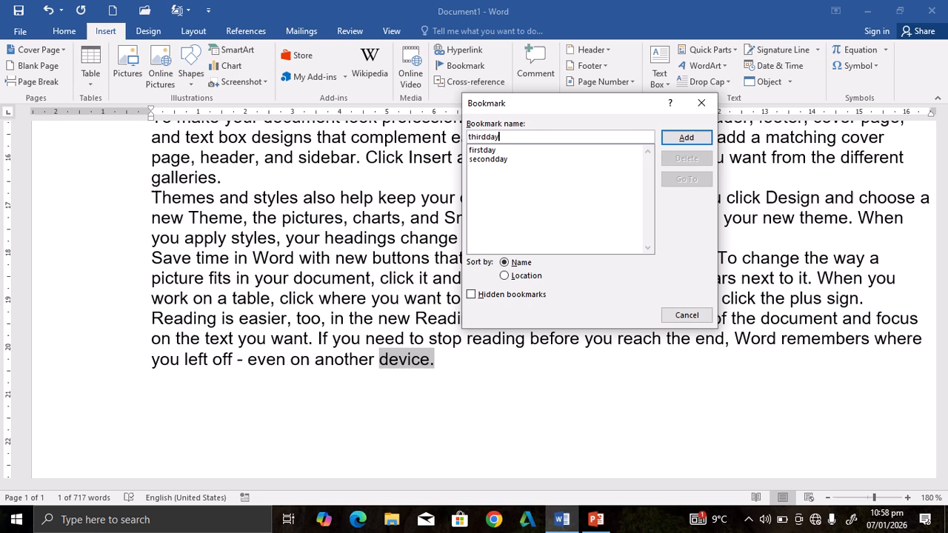
{"action": "left_click", "coordinate": [684, 139]}
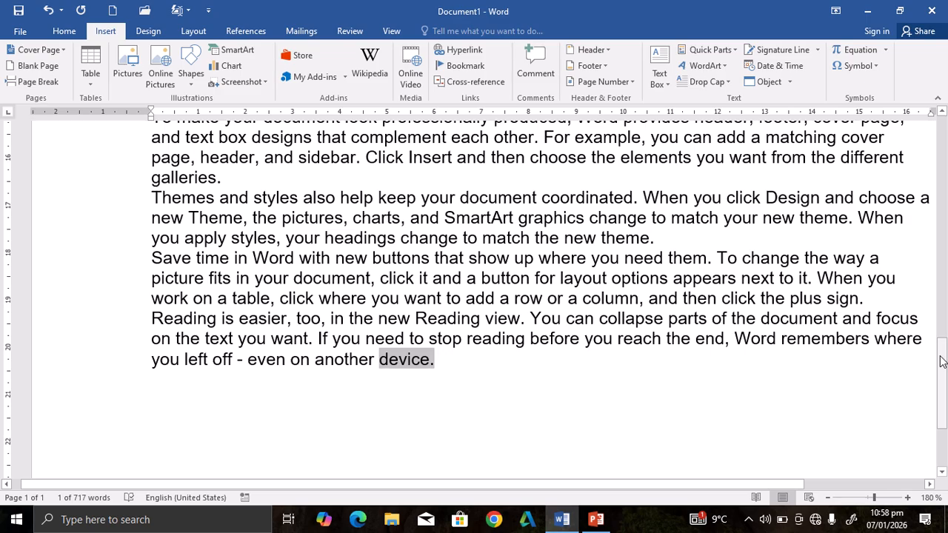
Insert a hyperlinked cross-reference to the bookmark text of firstday on a new line below the last paragraph.
{"action": "left_click_drag", "start_coordinate": [941, 361], "coordinate": [934, 132]}
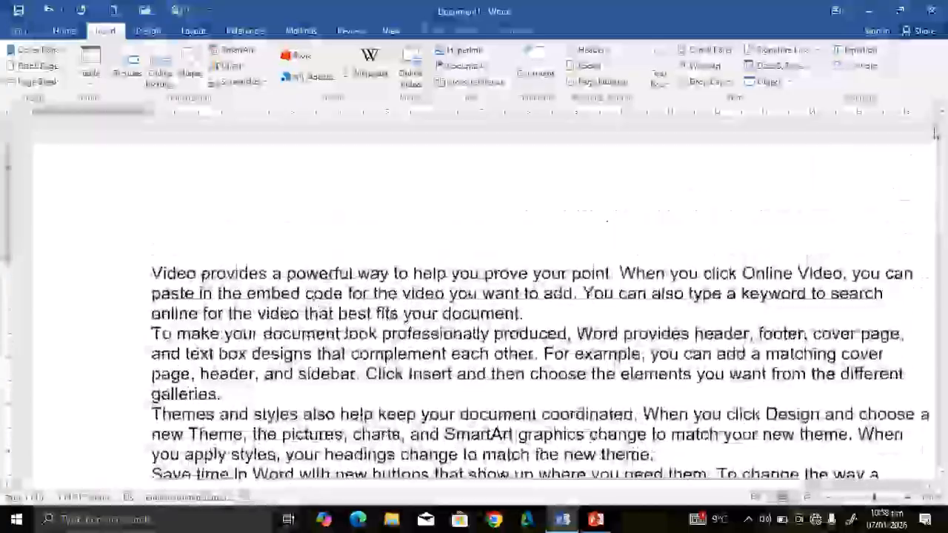
{"action": "scroll", "coordinate": [535, 322], "scroll_direction": "down", "scroll_amount": 15}
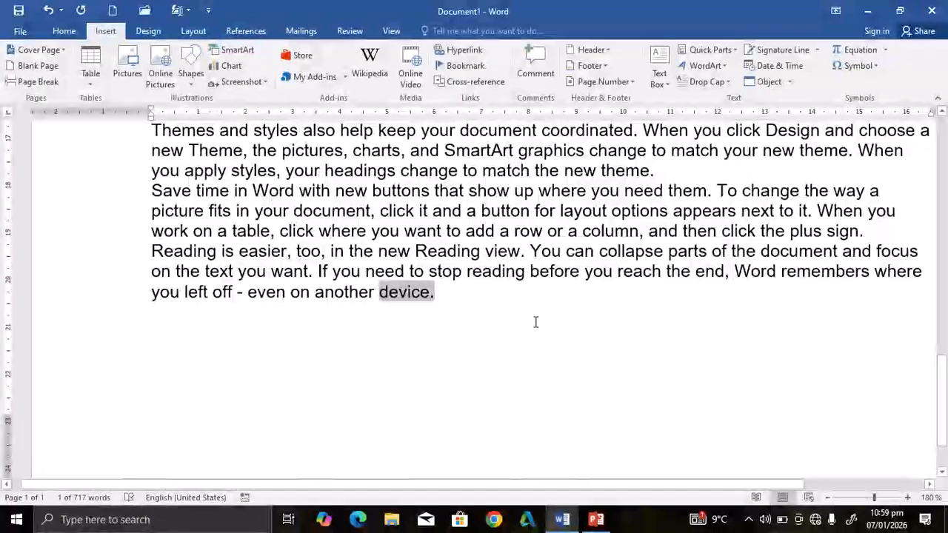
{"action": "left_click", "coordinate": [447, 292]}
{"action": "key", "text": "Return"}
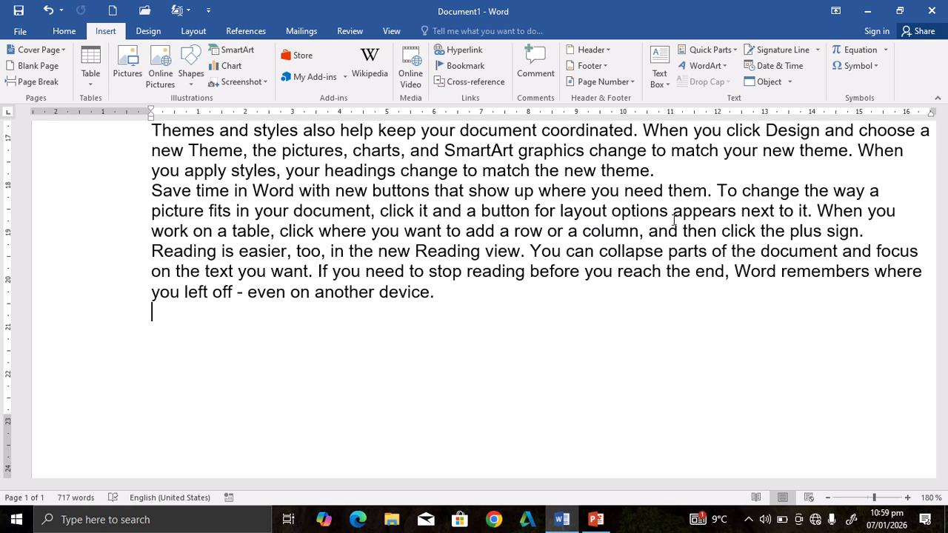
{"action": "left_click", "coordinate": [466, 84]}
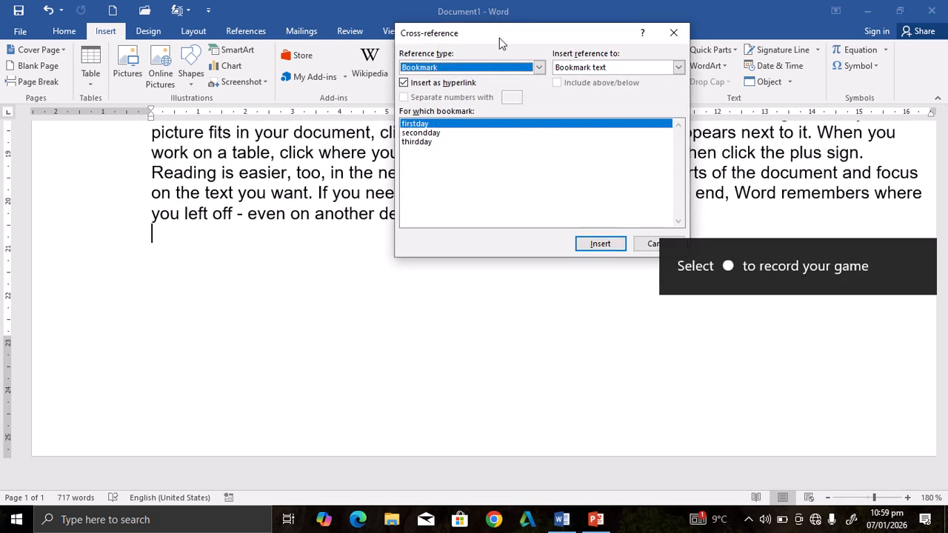
{"action": "left_click_drag", "start_coordinate": [501, 38], "coordinate": [491, 95]}
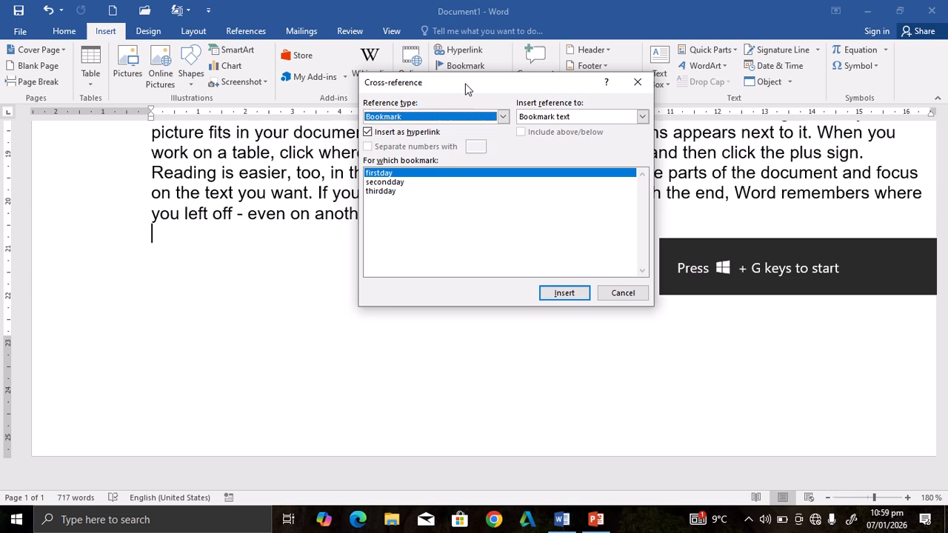
{"action": "left_click", "coordinate": [503, 118]}
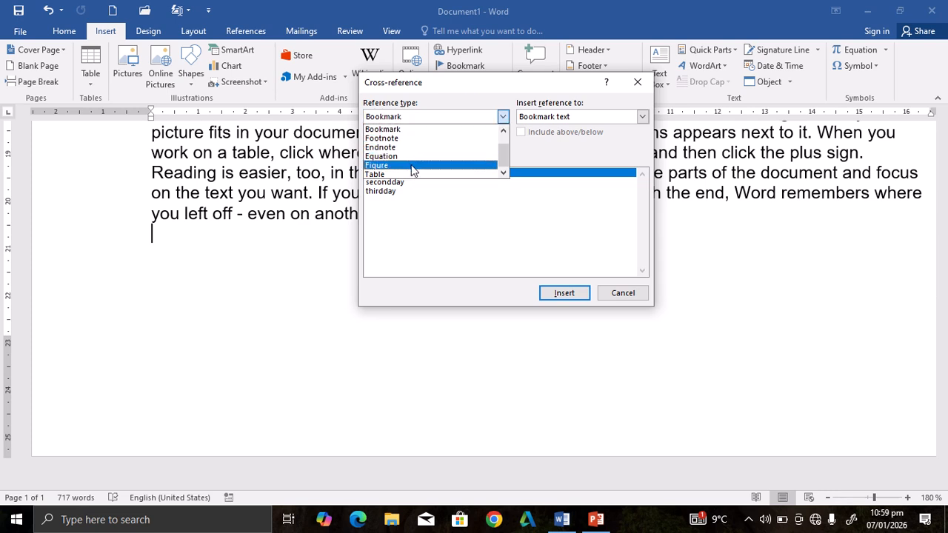
{"action": "left_click", "coordinate": [409, 131]}
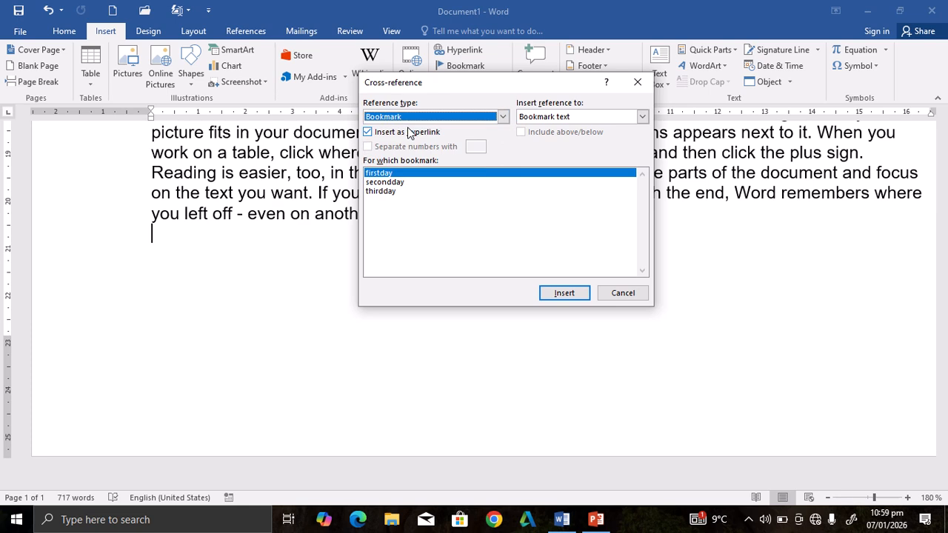
{"action": "left_click", "coordinate": [641, 117]}
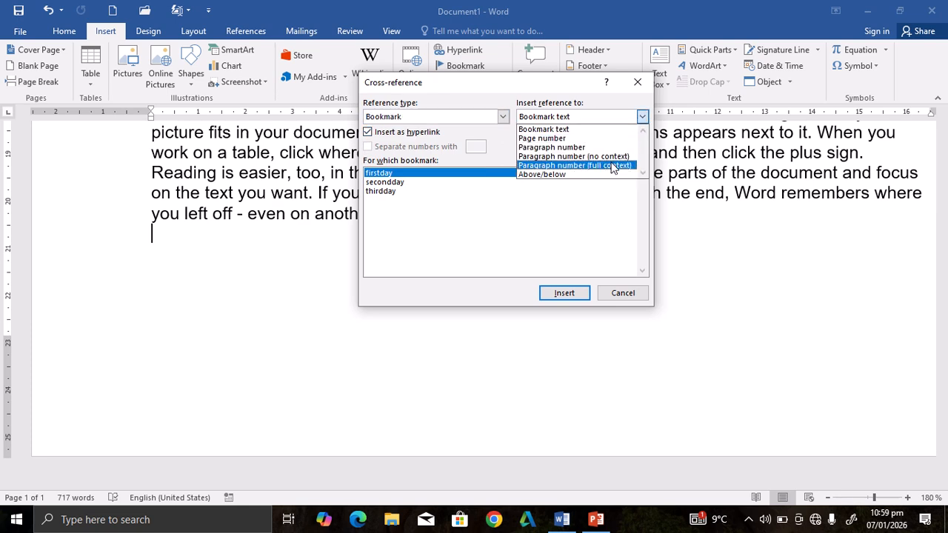
{"action": "left_click", "coordinate": [565, 130]}
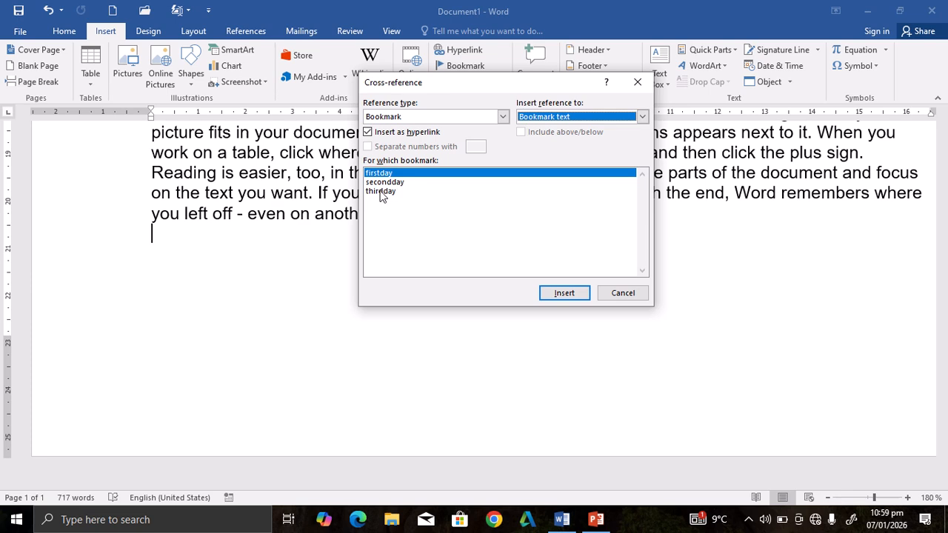
{"action": "left_click", "coordinate": [565, 293]}
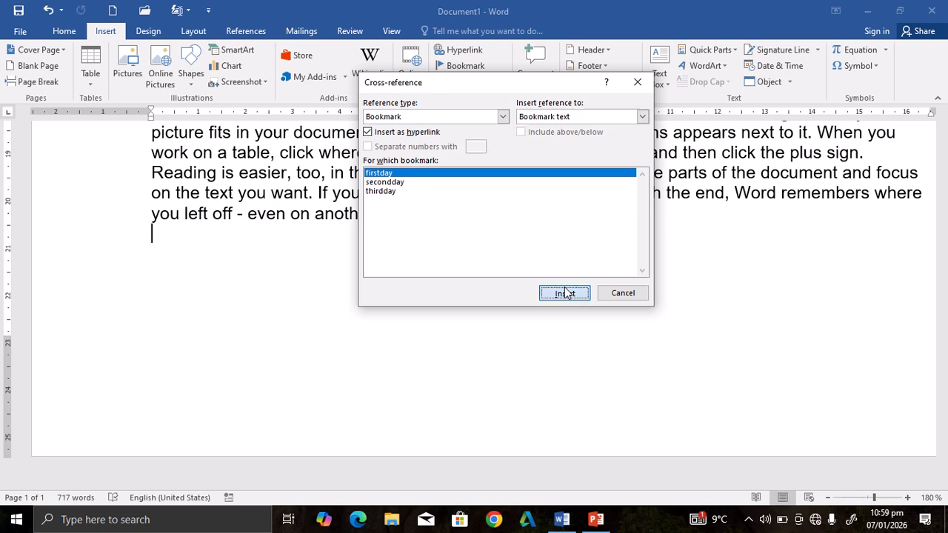
Insert a cross-reference to the bookmark text of secondday on a new line below the firstday reference.
{"action": "left_click", "coordinate": [219, 241]}
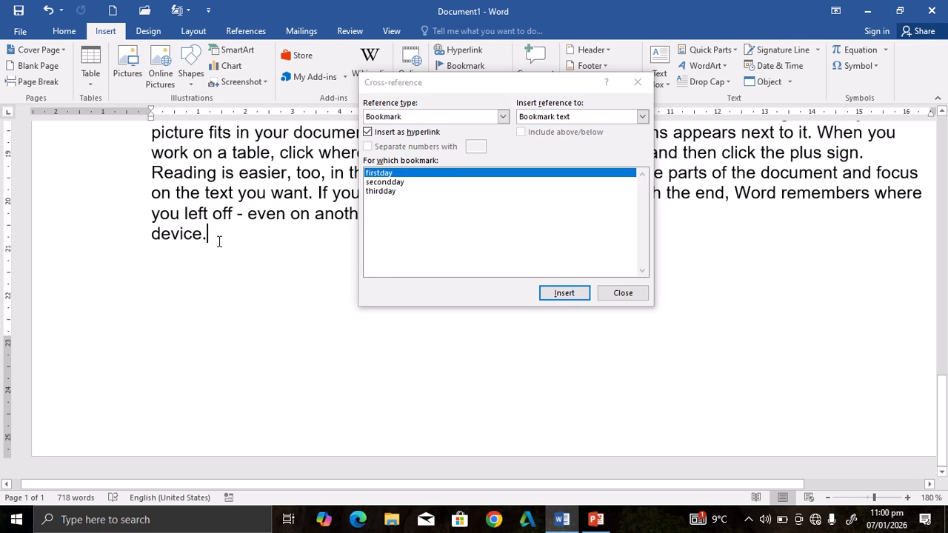
{"action": "key", "text": "Return"}
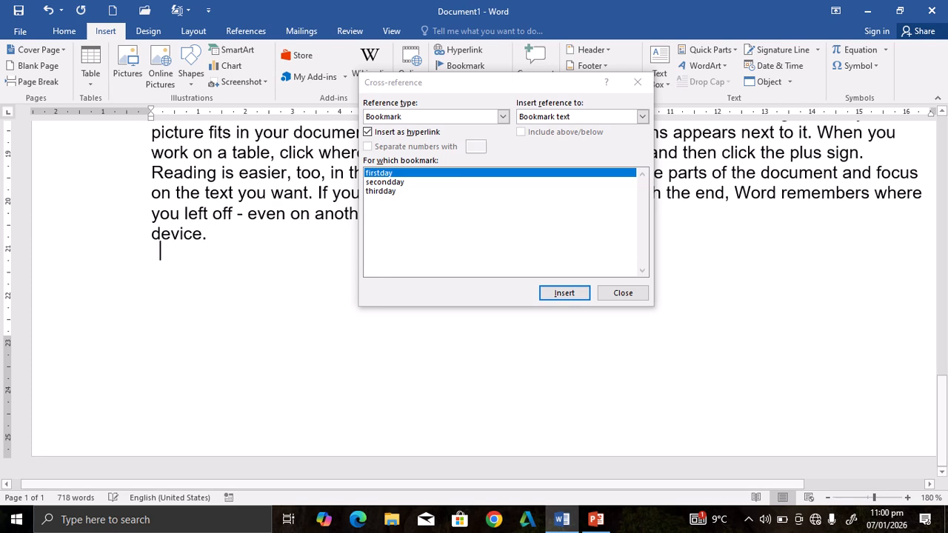
{"action": "left_click", "coordinate": [399, 183]}
{"action": "left_click", "coordinate": [581, 294]}
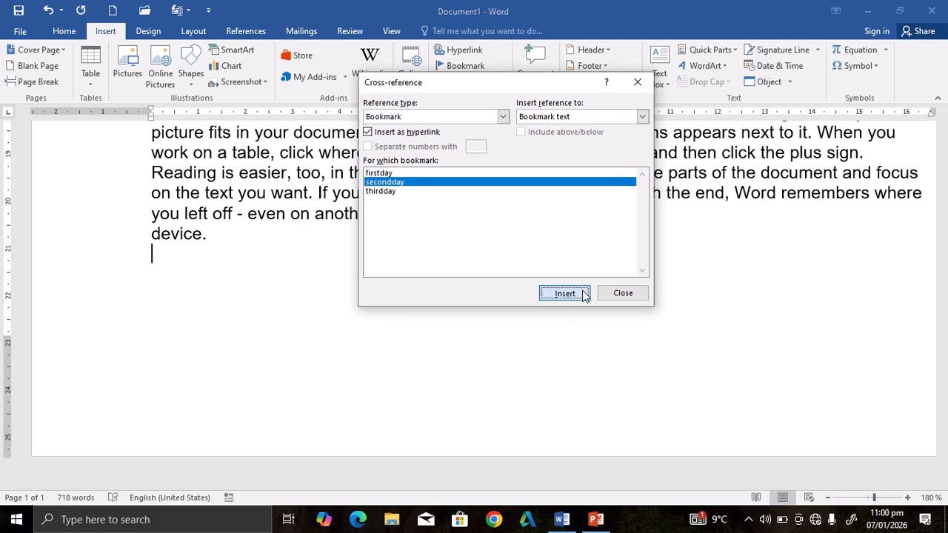
Insert a cross-reference to the bookmark text of thirdday on a new line below the secondday reference and close the Cross-reference dialog.
{"action": "left_click", "coordinate": [205, 260]}
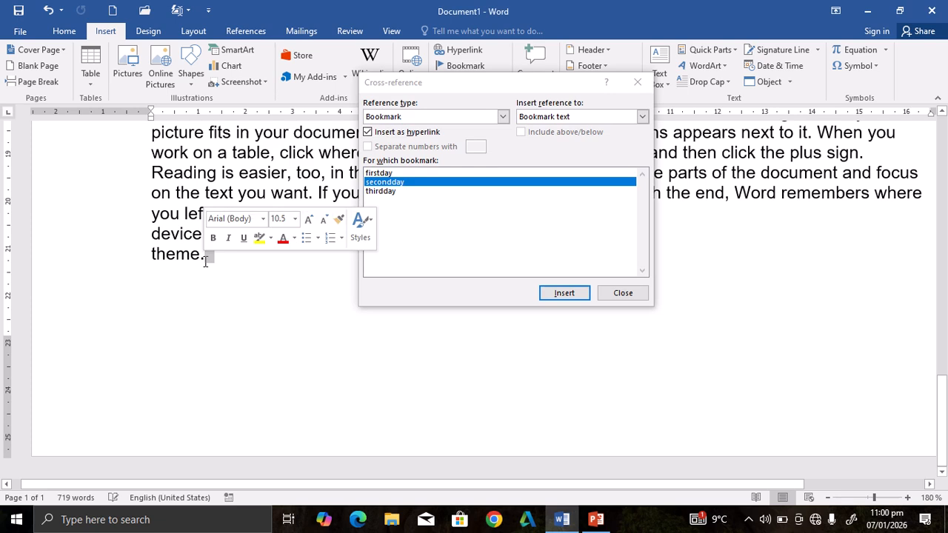
{"action": "key", "text": "Return"}
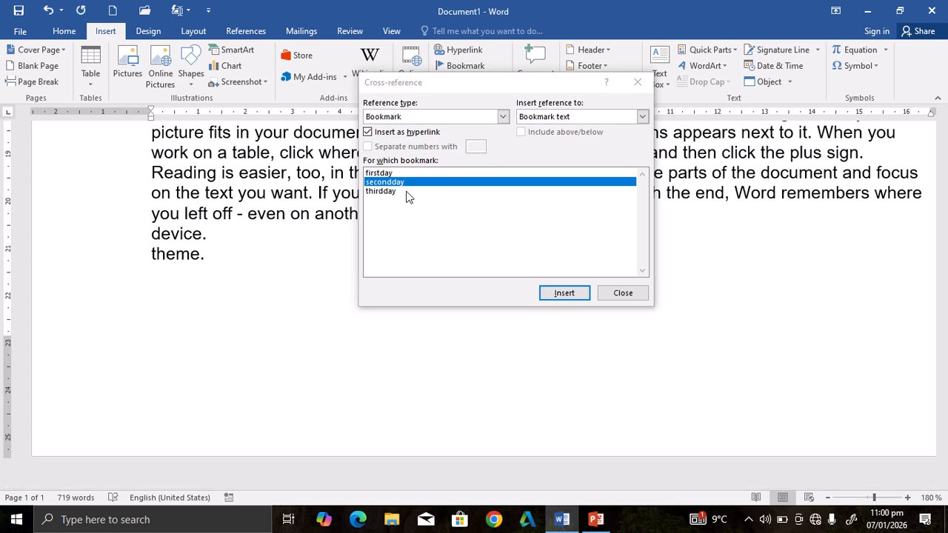
{"action": "left_click", "coordinate": [398, 192]}
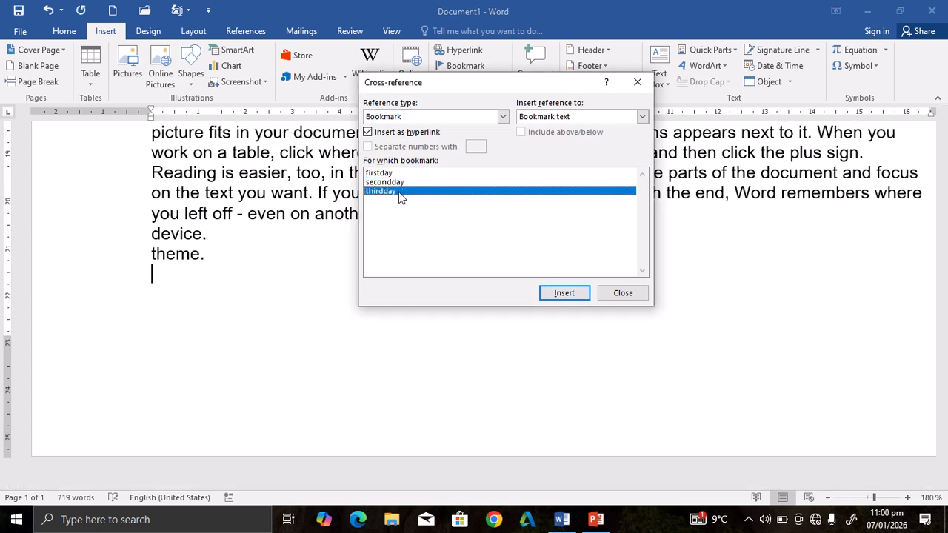
{"action": "left_click", "coordinate": [559, 293]}
{"action": "left_click", "coordinate": [639, 296]}
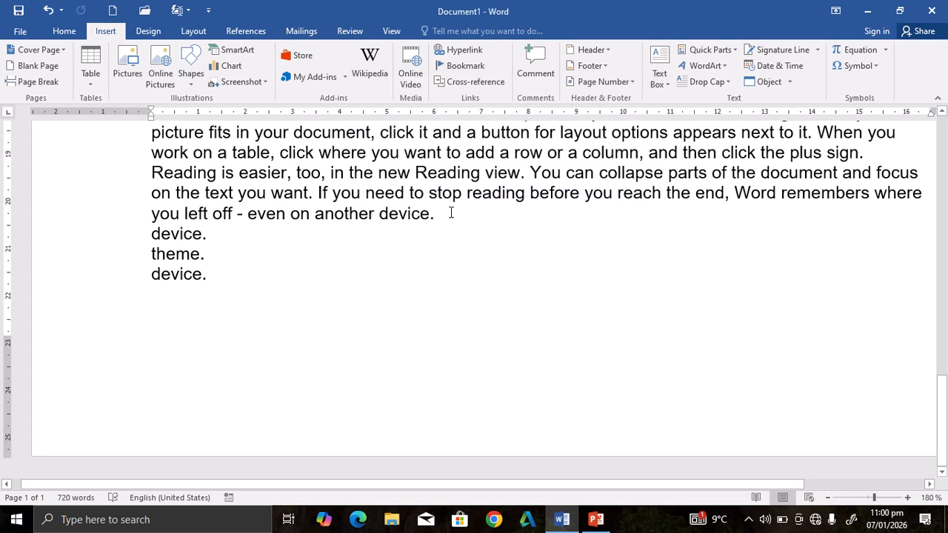
Insert two blank lines between the last paragraph and the three cross-references below it.
{"action": "key", "text": "Return"}
{"action": "key", "text": "Return"}
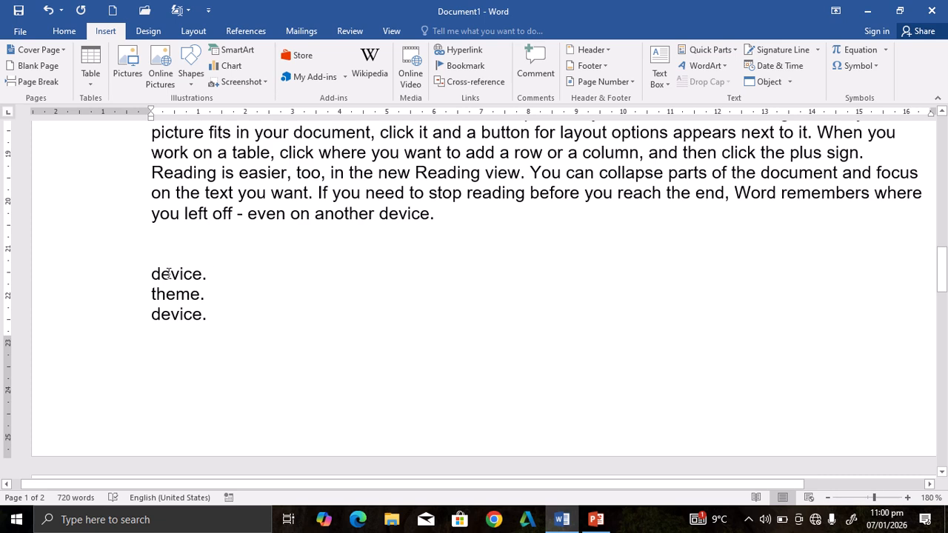
{"action": "left_click_drag", "start_coordinate": [156, 273], "coordinate": [214, 271]}
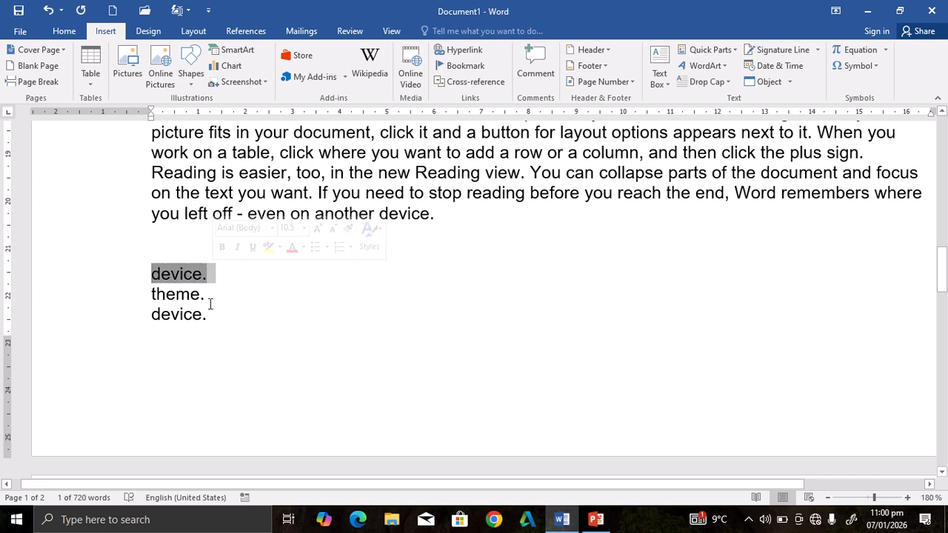
{"action": "left_click_drag", "start_coordinate": [210, 314], "coordinate": [131, 294]}
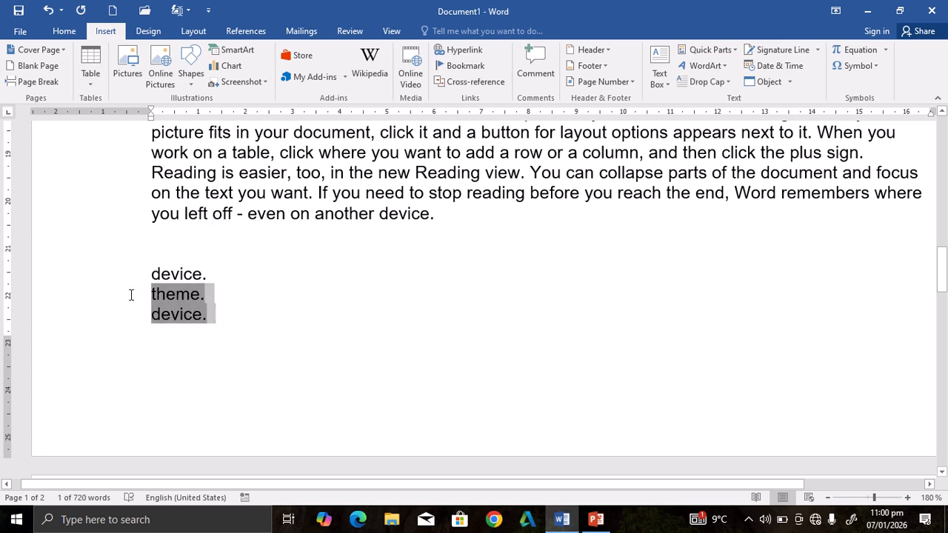
{"action": "left_click", "coordinate": [212, 319]}
{"action": "left_click_drag", "start_coordinate": [212, 319], "coordinate": [135, 319]}
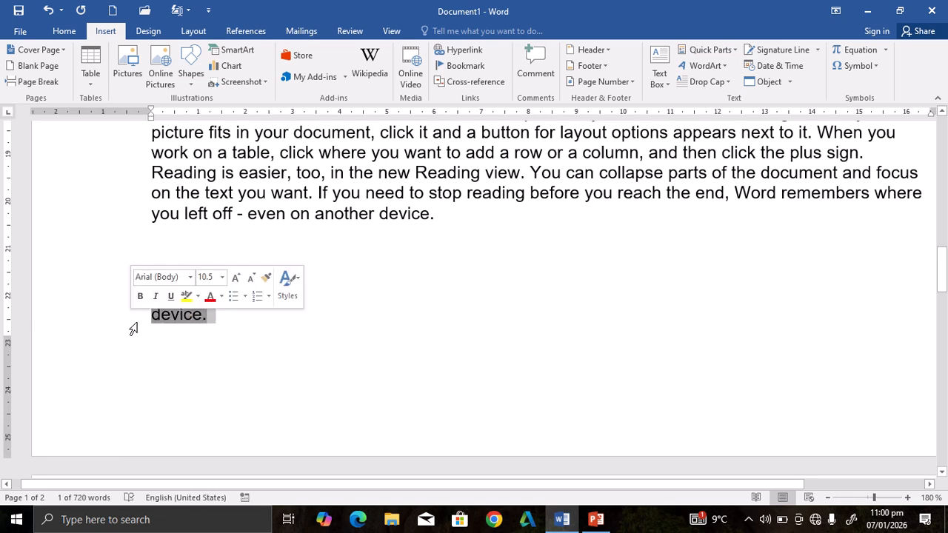
{"action": "left_click", "coordinate": [175, 339]}
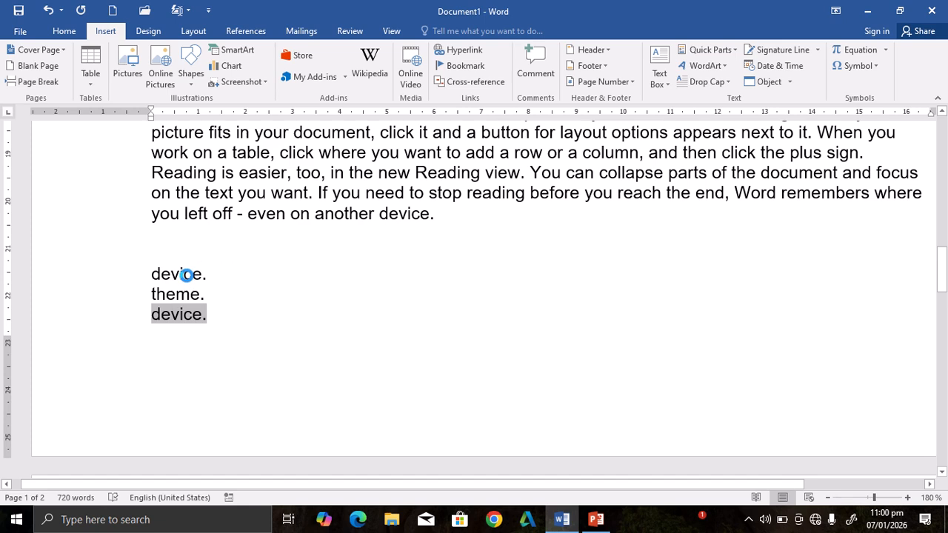
Follow the first and third cross-references to their bookmarked words in the text and select the word "device" at each location.
{"action": "left_click", "coordinate": [188, 282], "text": "ctrl"}
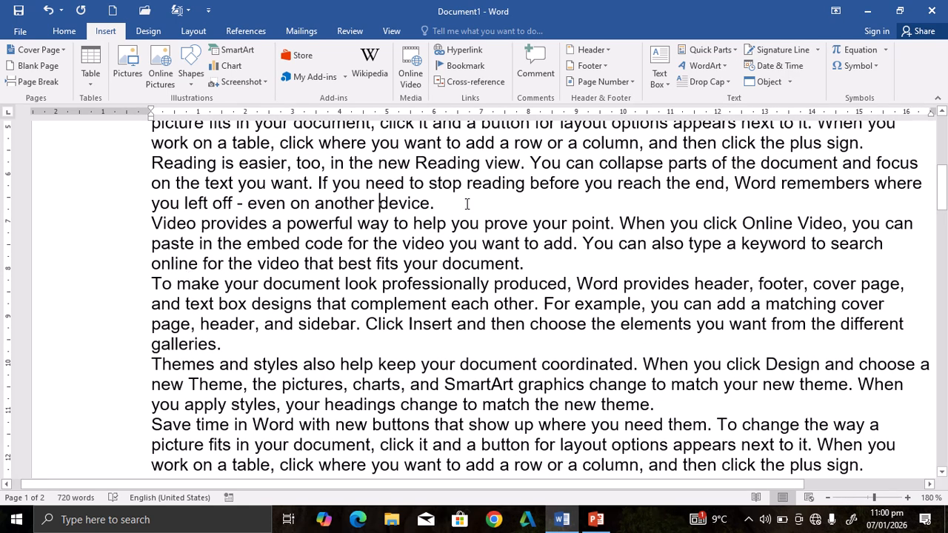
{"action": "left_click_drag", "start_coordinate": [432, 203], "coordinate": [381, 206]}
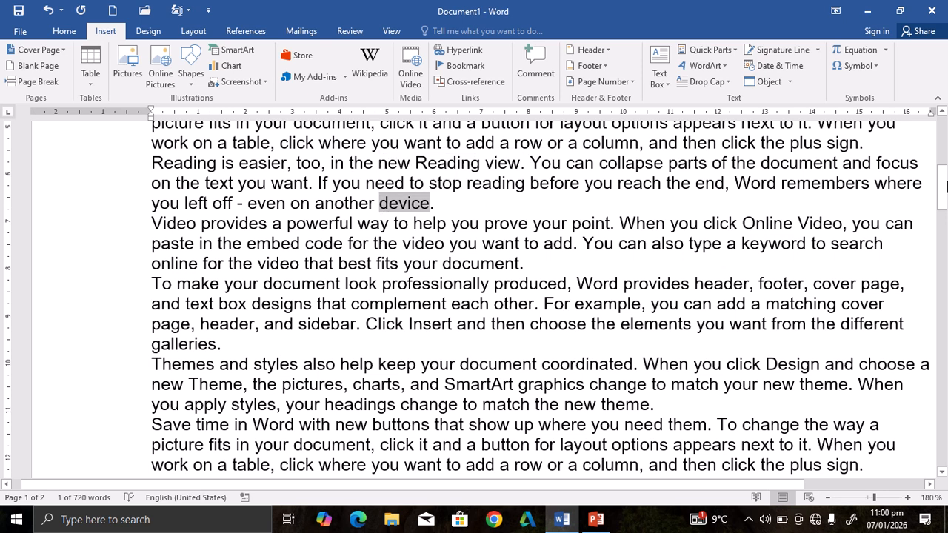
{"action": "left_click_drag", "start_coordinate": [942, 191], "coordinate": [943, 285]}
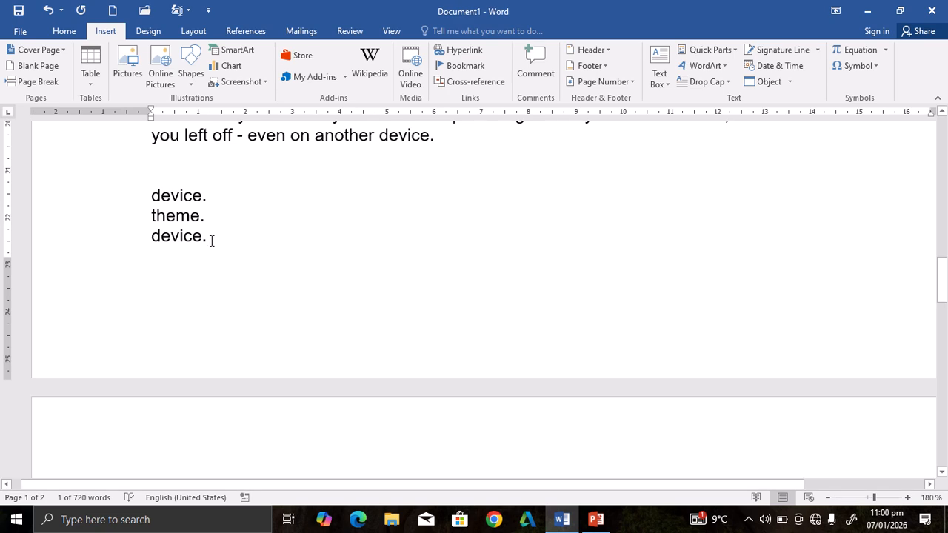
{"action": "left_click_drag", "start_coordinate": [211, 240], "coordinate": [142, 239]}
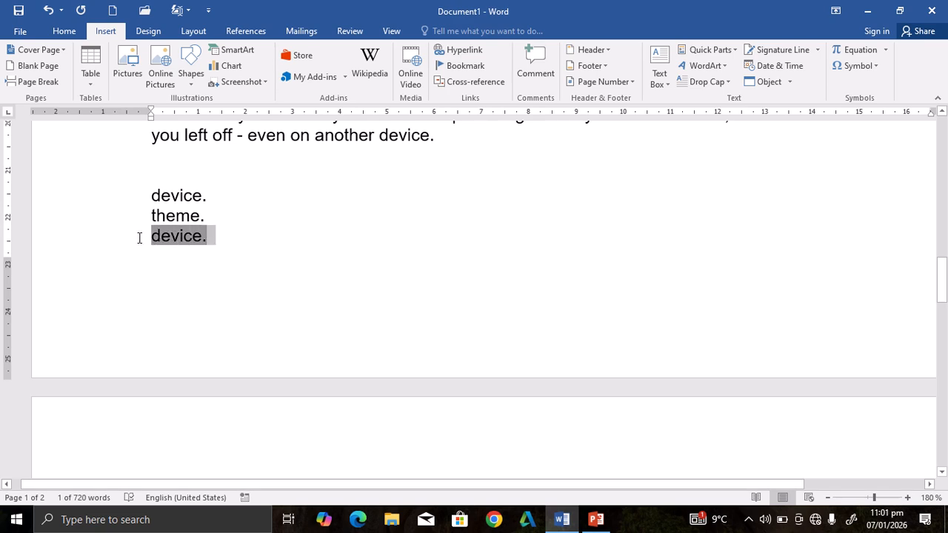
{"action": "left_click", "coordinate": [185, 244], "text": "ctrl"}
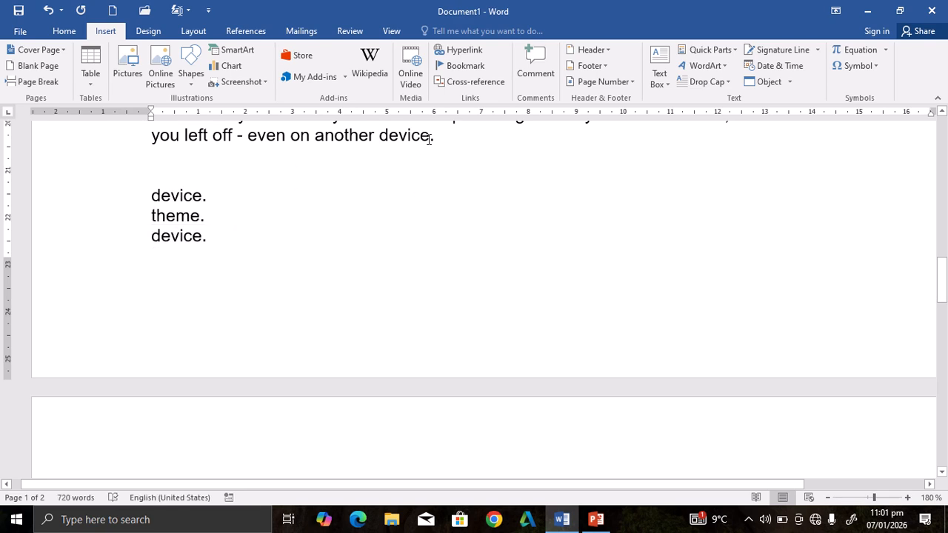
{"action": "left_click_drag", "start_coordinate": [428, 140], "coordinate": [383, 141]}
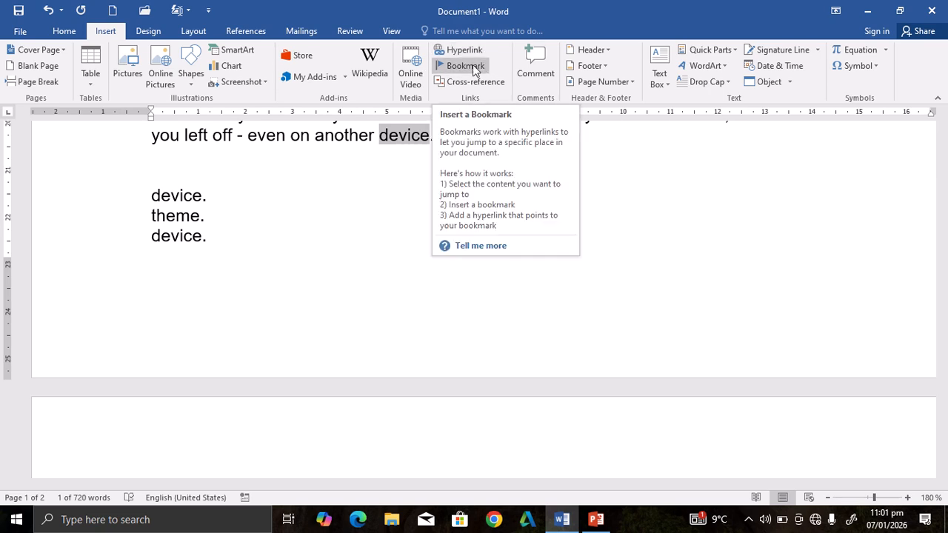
Start a new line after the third cross-reference.
{"action": "left_click", "coordinate": [208, 237]}
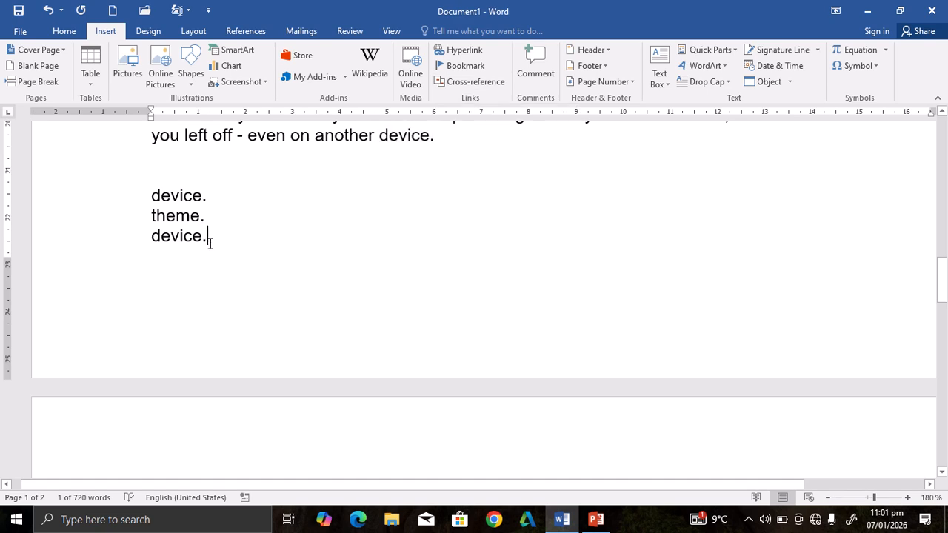
{"action": "key", "text": "Return"}
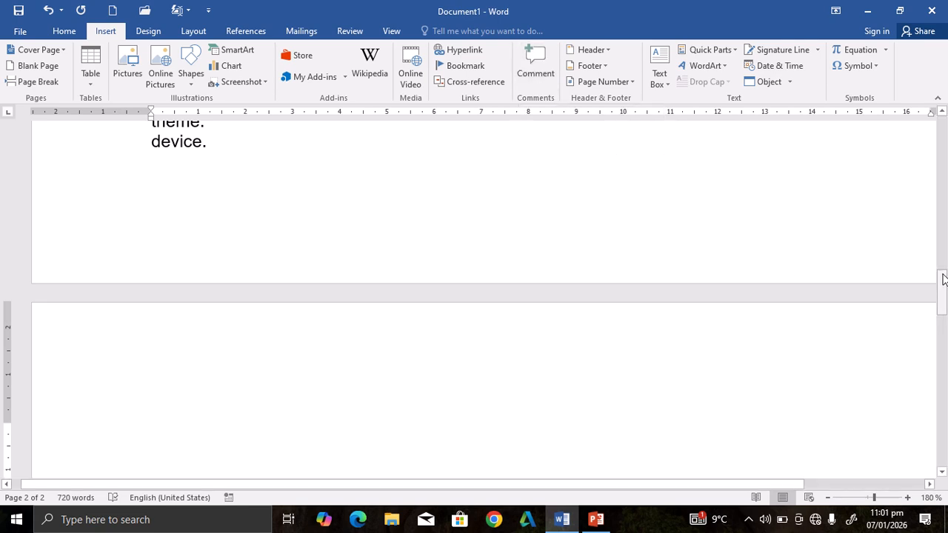
Add the comment "this documents only for office" to the entire document text and close the Revisions pane.
{"action": "left_click_drag", "start_coordinate": [943, 282], "coordinate": [943, 143]}
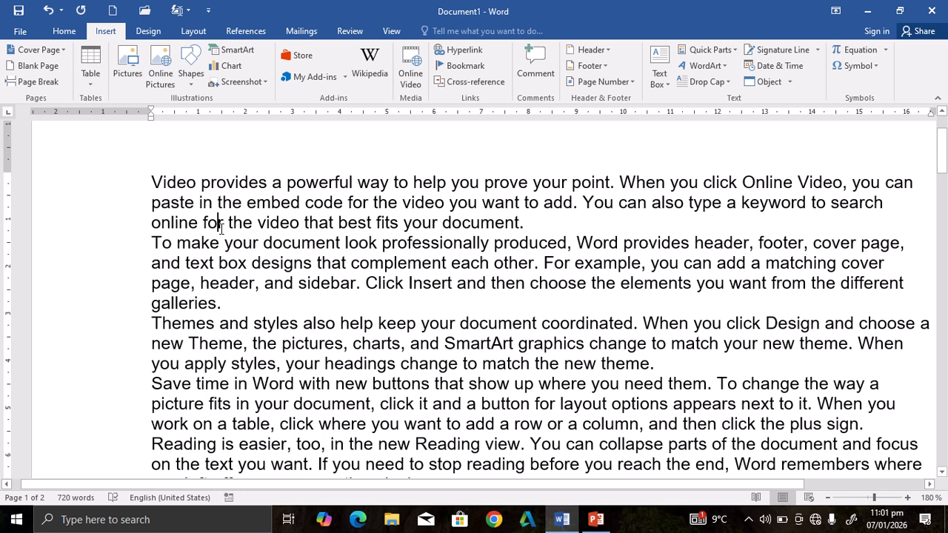
{"action": "key", "text": "ctrl+a"}
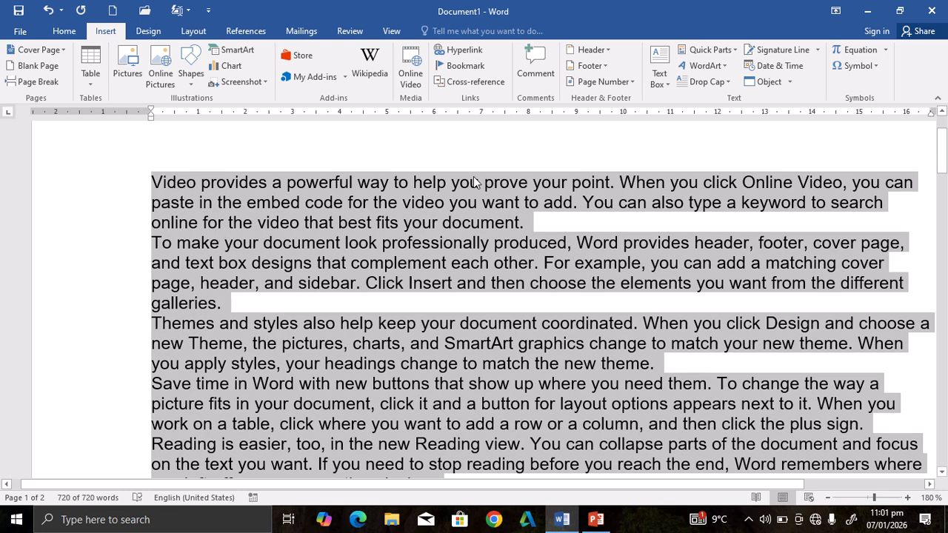
{"action": "left_click", "coordinate": [535, 74]}
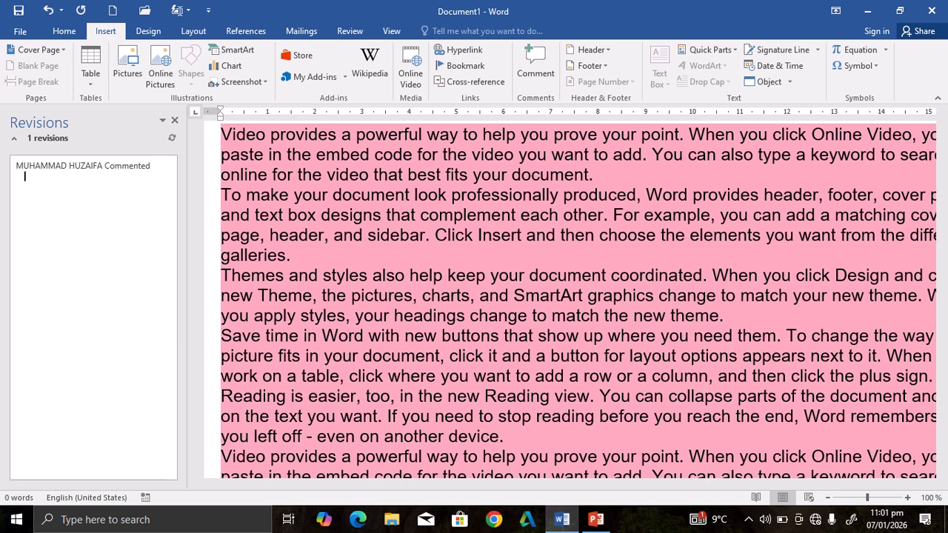
{"action": "type", "text": "this documents"}
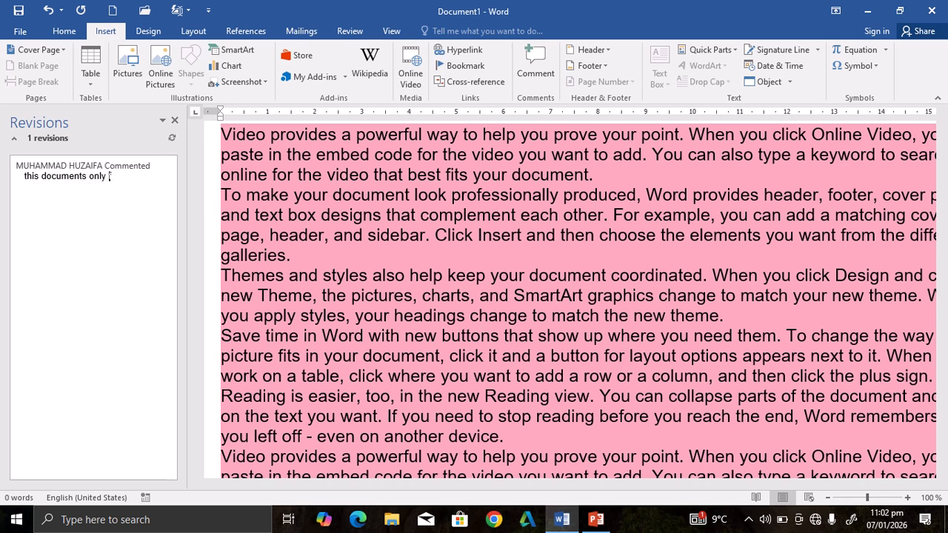
{"action": "type", "text": "only for office"}
{"action": "left_click", "coordinate": [412, 219]}
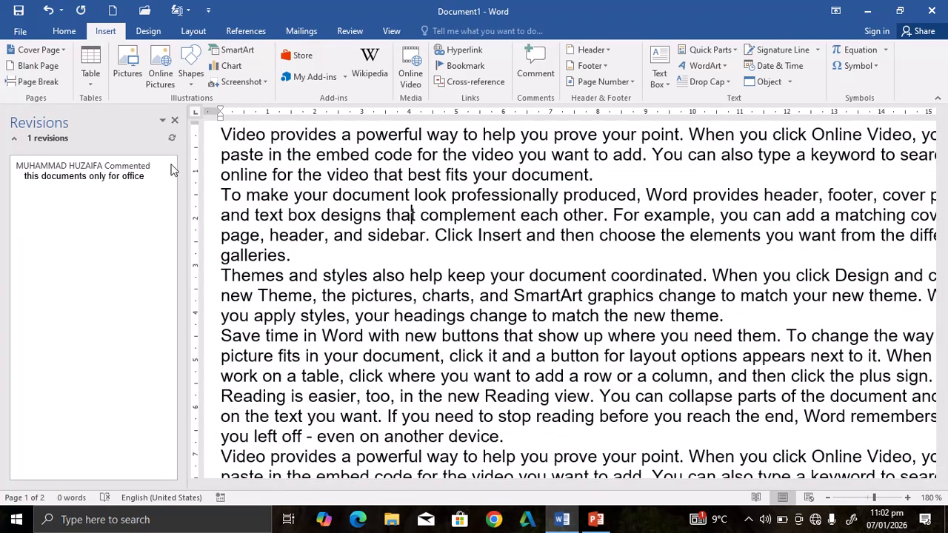
{"action": "left_click", "coordinate": [174, 121]}
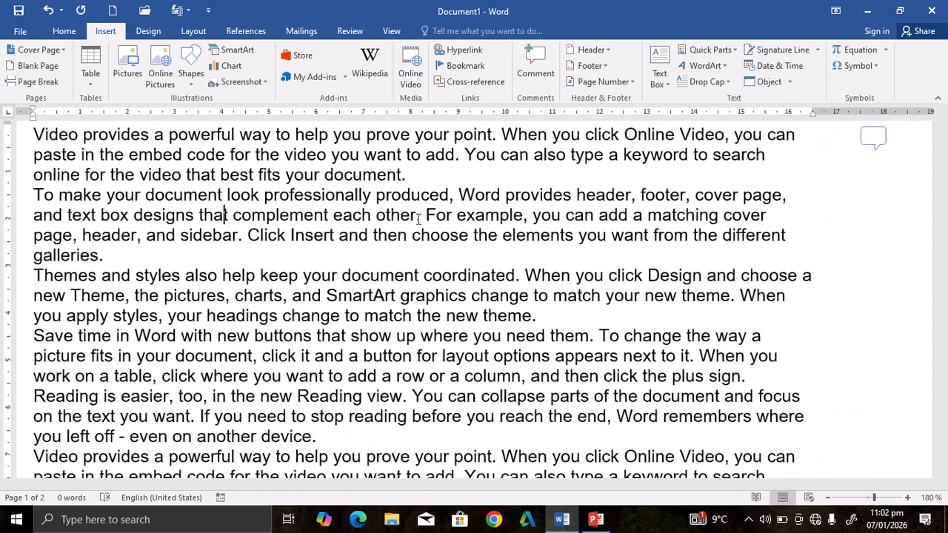
Open the comment from its marker beside the first paragraph, examine its text, and close it again.
{"action": "mouse_move", "coordinate": [942, 157]}
{"action": "left_mouse_down"}
{"action": "mouse_move", "coordinate": [943, 127]}
{"action": "mouse_move", "coordinate": [944, 148]}
{"action": "left_mouse_up"}
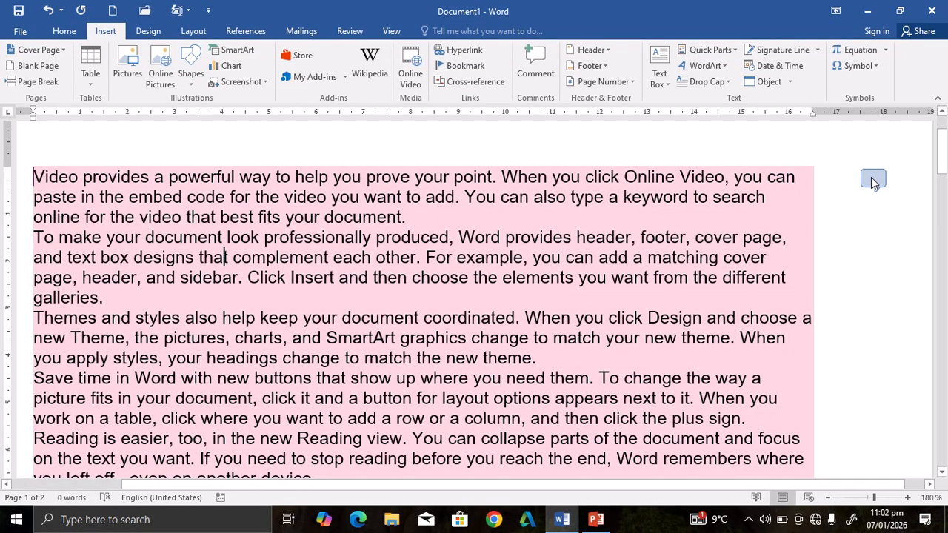
{"action": "left_click", "coordinate": [871, 179]}
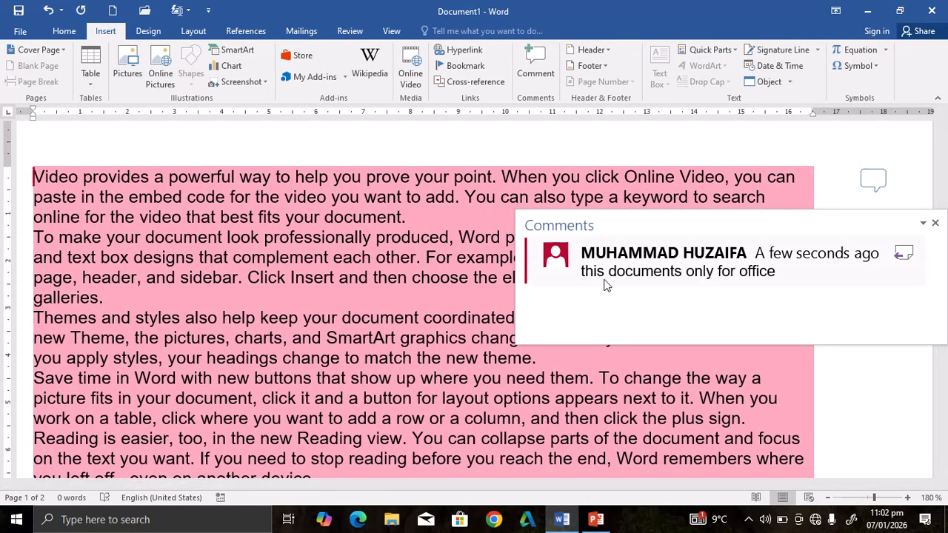
{"action": "left_click_drag", "start_coordinate": [591, 271], "coordinate": [775, 272]}
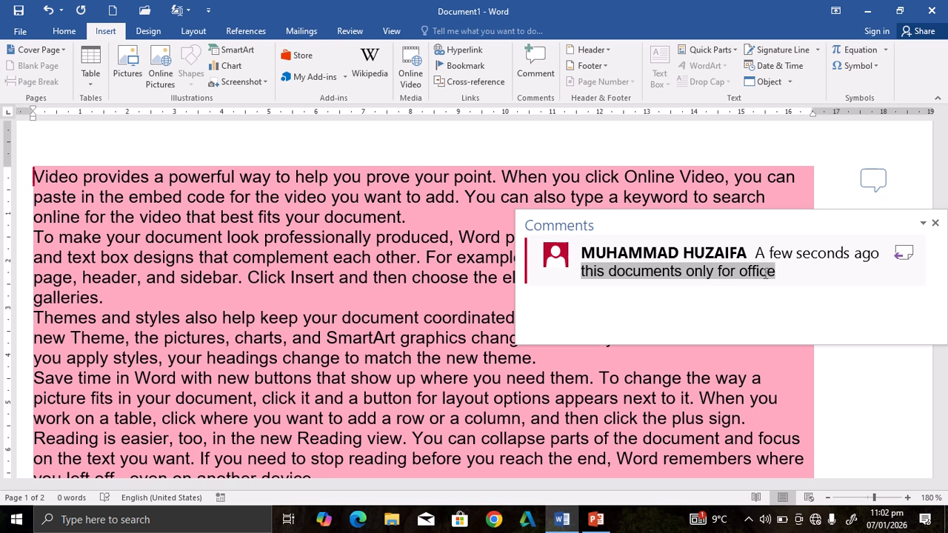
{"action": "left_click", "coordinate": [934, 223]}
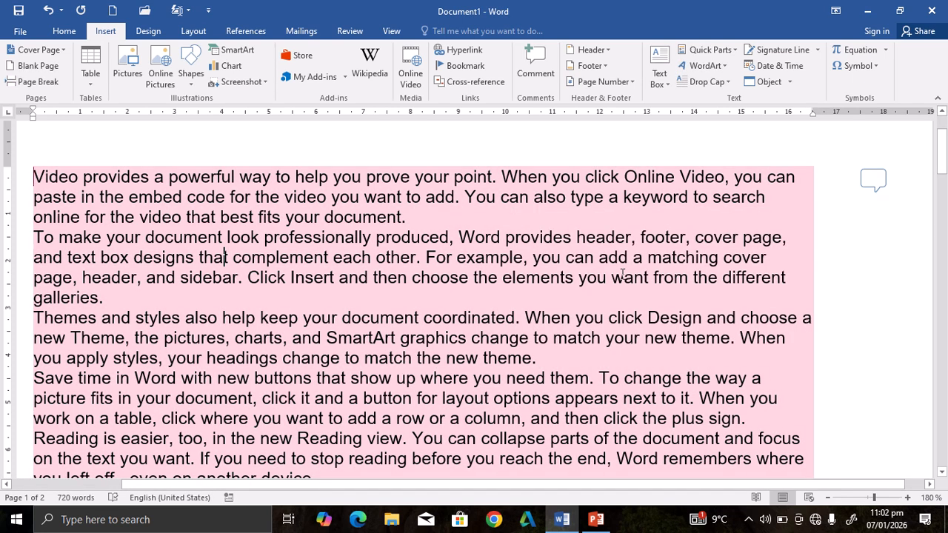
{"action": "mouse_move", "coordinate": [622, 273]}
{"action": "mouse_move", "coordinate": [941, 144]}
{"action": "left_mouse_down"}
{"action": "mouse_move", "coordinate": [944, 123]}
{"action": "mouse_move", "coordinate": [944, 175]}
{"action": "mouse_move", "coordinate": [943, 135]}
{"action": "left_mouse_up"}
{"action": "left_click", "coordinate": [725, 210]}
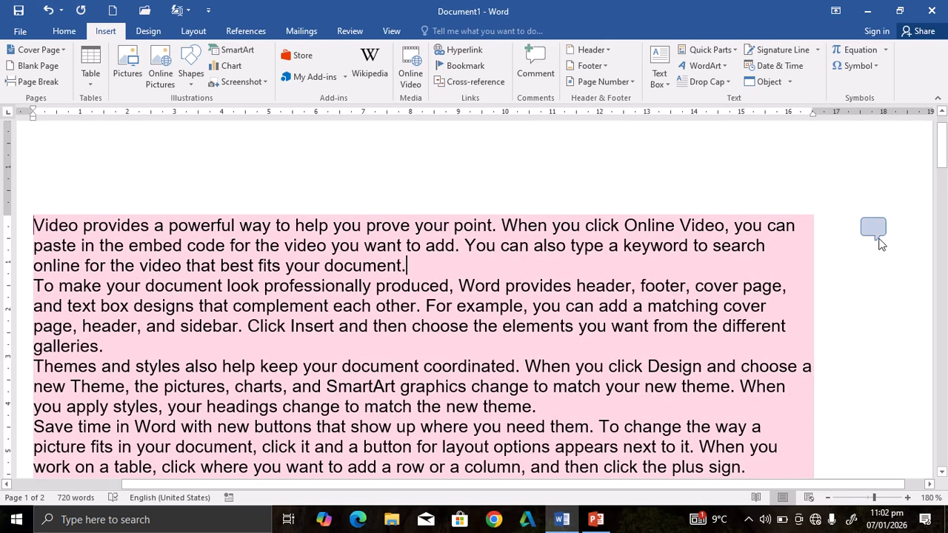
{"action": "left_click", "coordinate": [877, 233]}
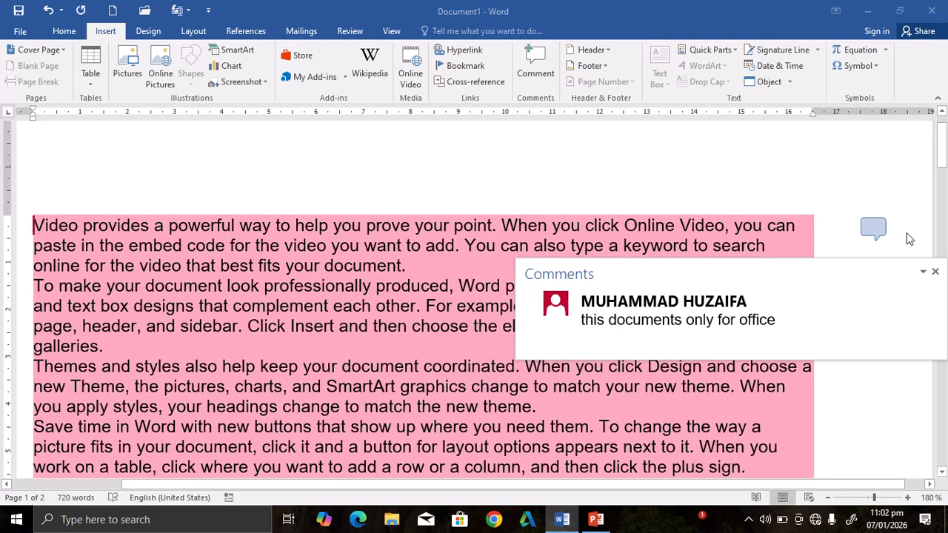
{"action": "left_click", "coordinate": [860, 229]}
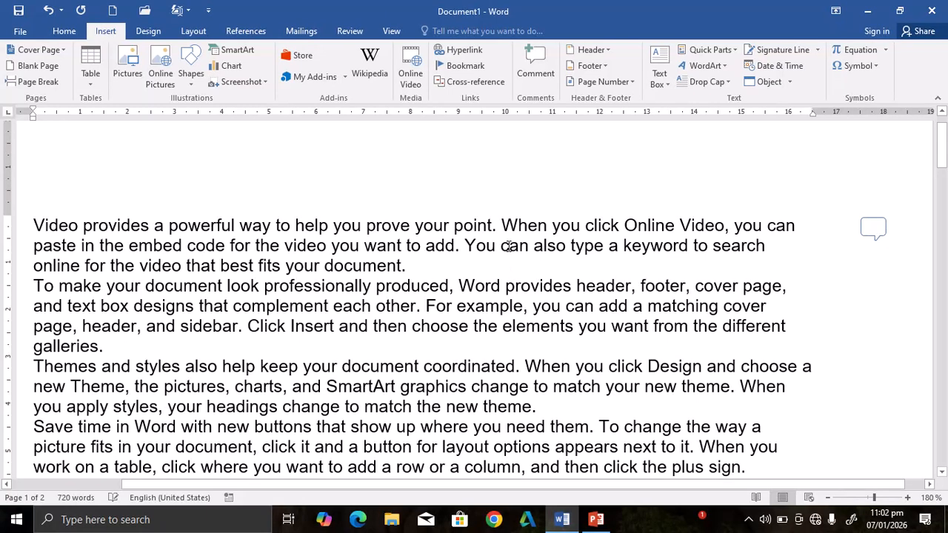
Delete the comment attached to the document text.
{"action": "right_click", "coordinate": [510, 247]}
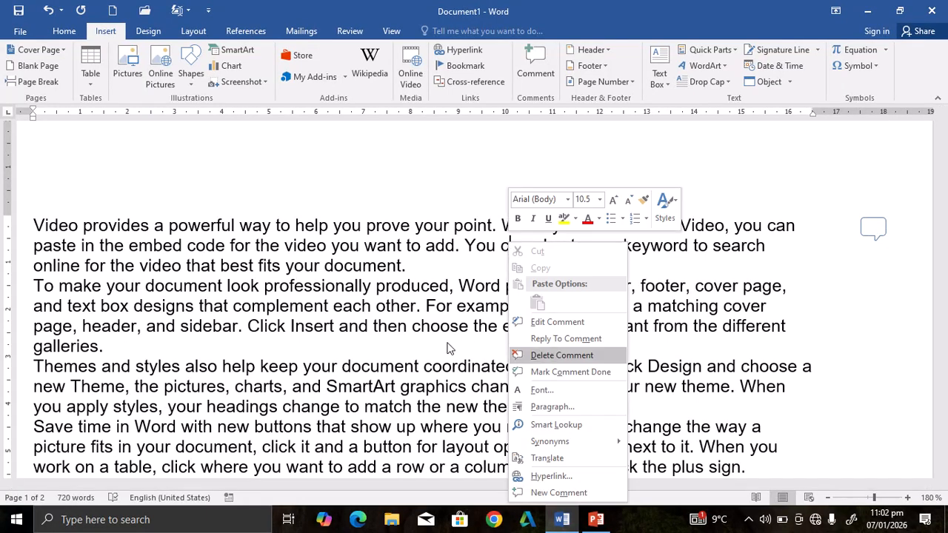
{"action": "key", "text": "Escape"}
{"action": "mouse_move", "coordinate": [309, 255]}
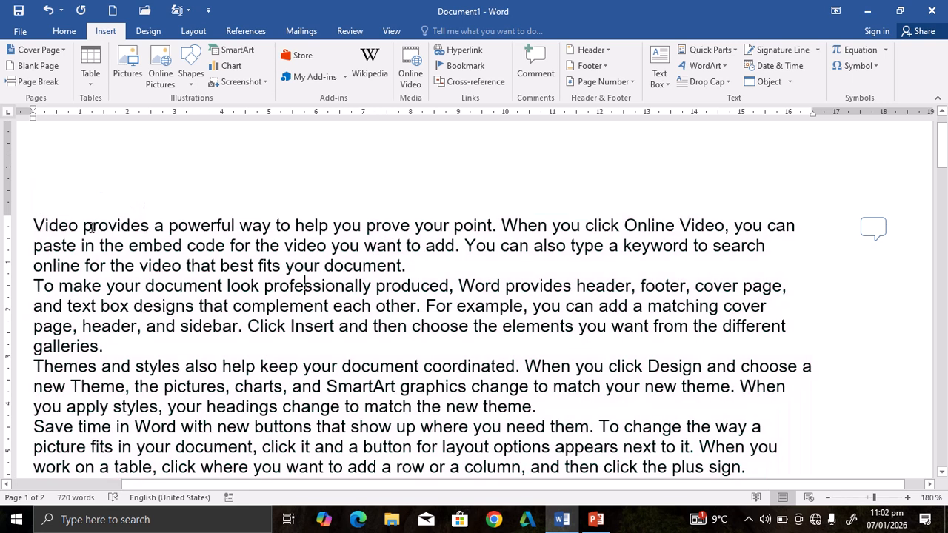
{"action": "mouse_move", "coordinate": [418, 329]}
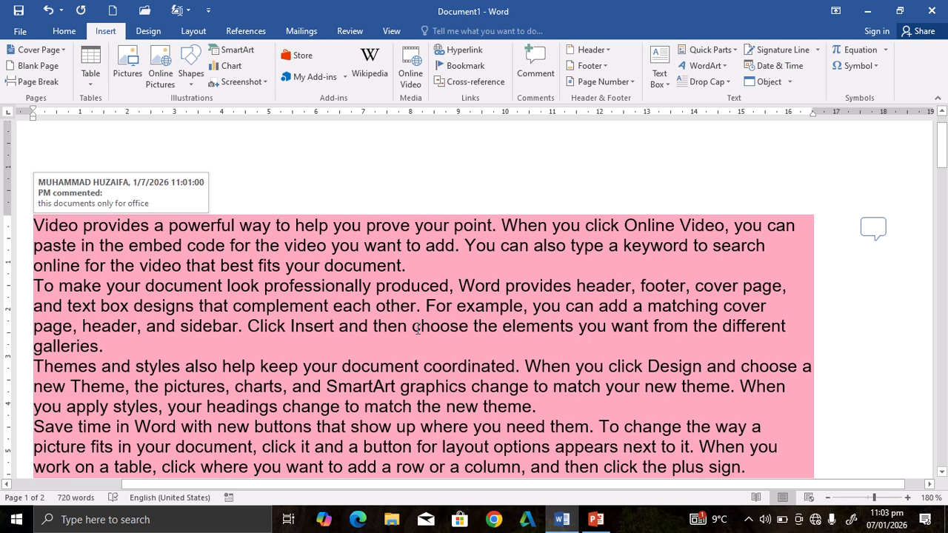
{"action": "right_click", "coordinate": [372, 267]}
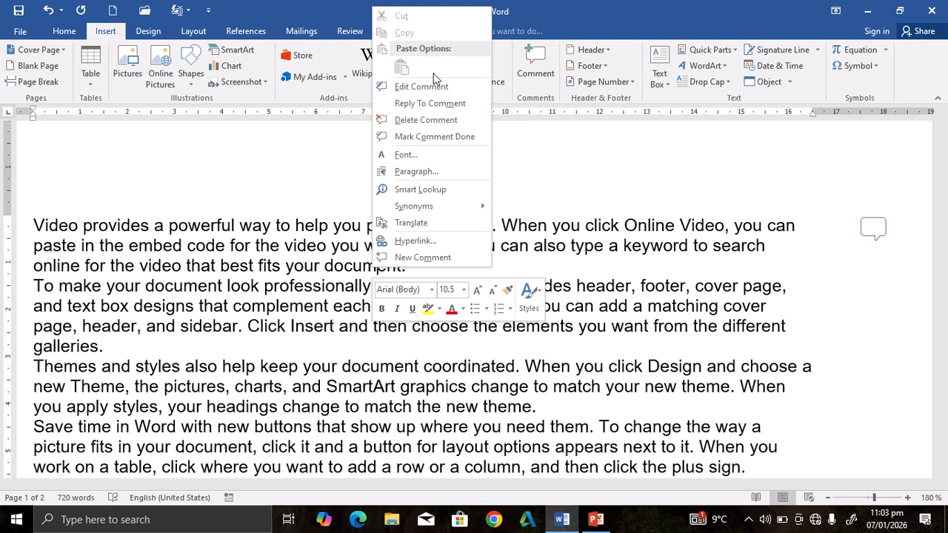
{"action": "left_click", "coordinate": [426, 120]}
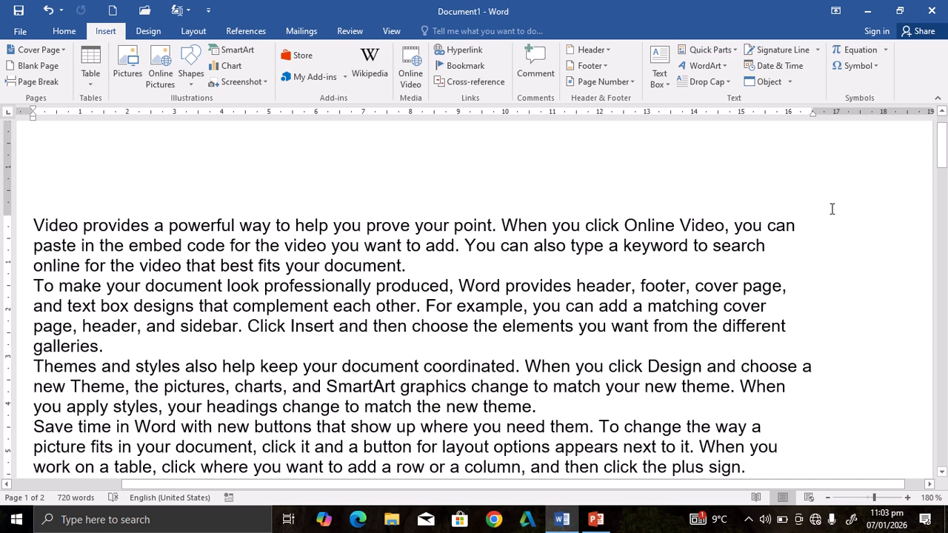
{"action": "left_click_drag", "start_coordinate": [940, 167], "coordinate": [941, 125]}
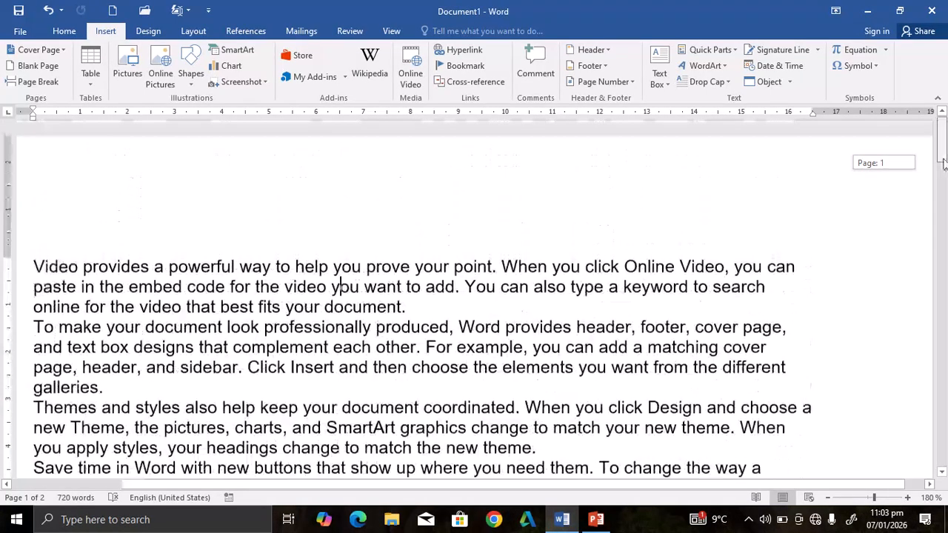
{"action": "mouse_move", "coordinate": [494, 3]}
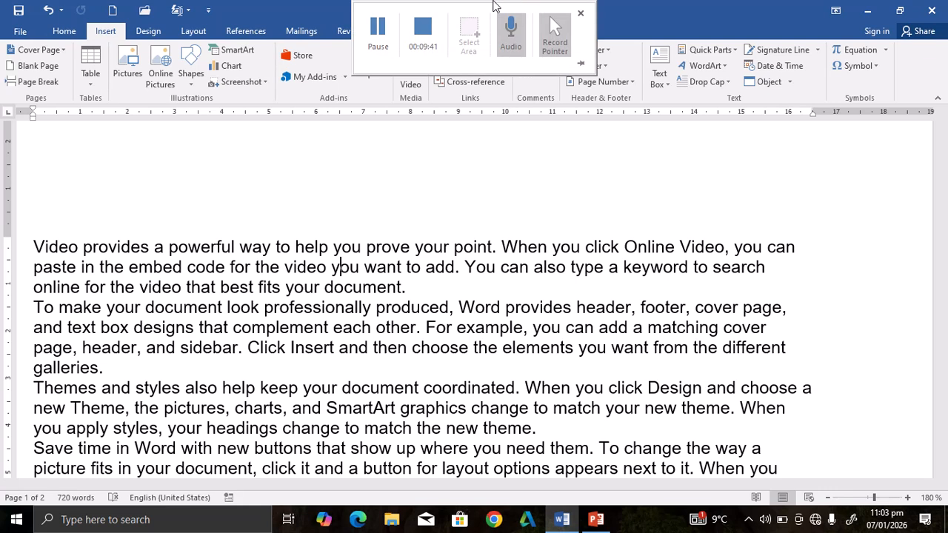